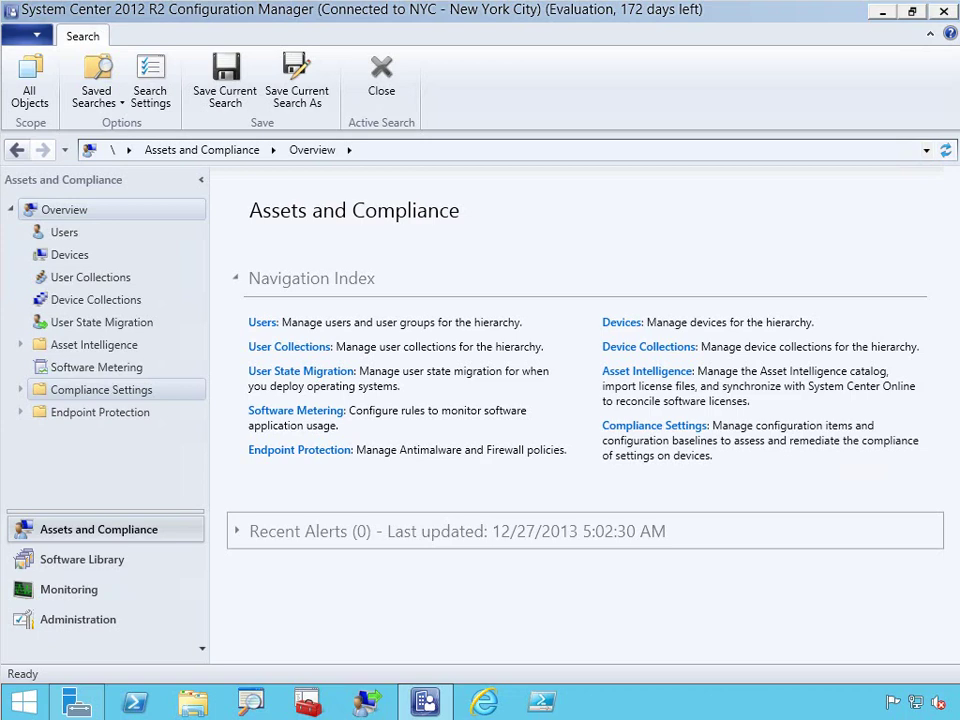
Start importing new drivers from the Drivers node under Operating Systems in the Software Library.
{"action": "left_click", "coordinate": [100, 562]}
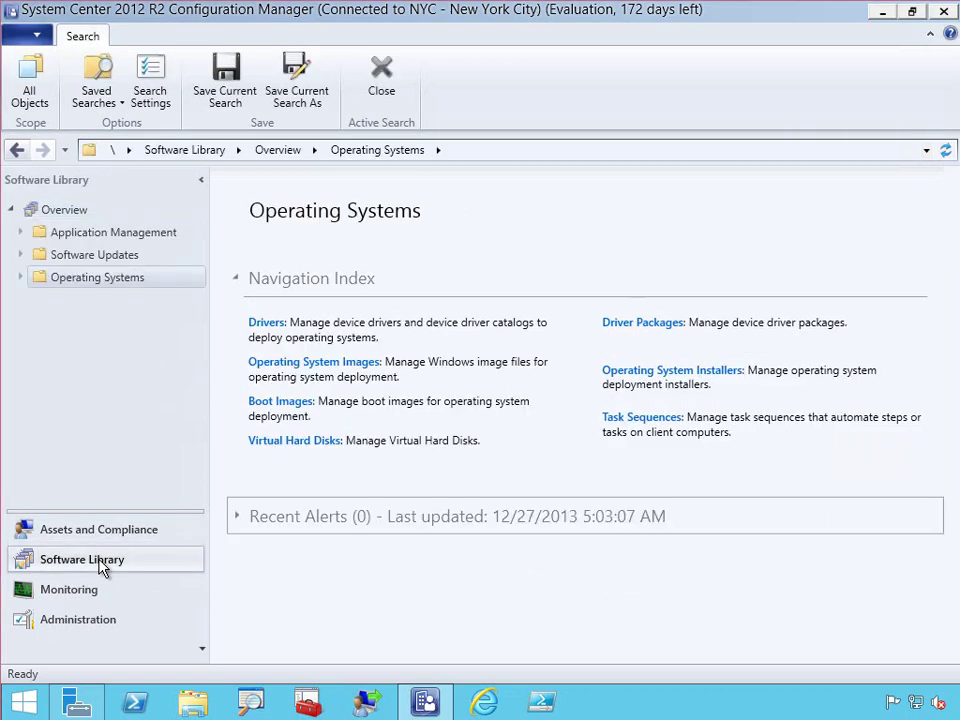
{"action": "left_click", "coordinate": [83, 280]}
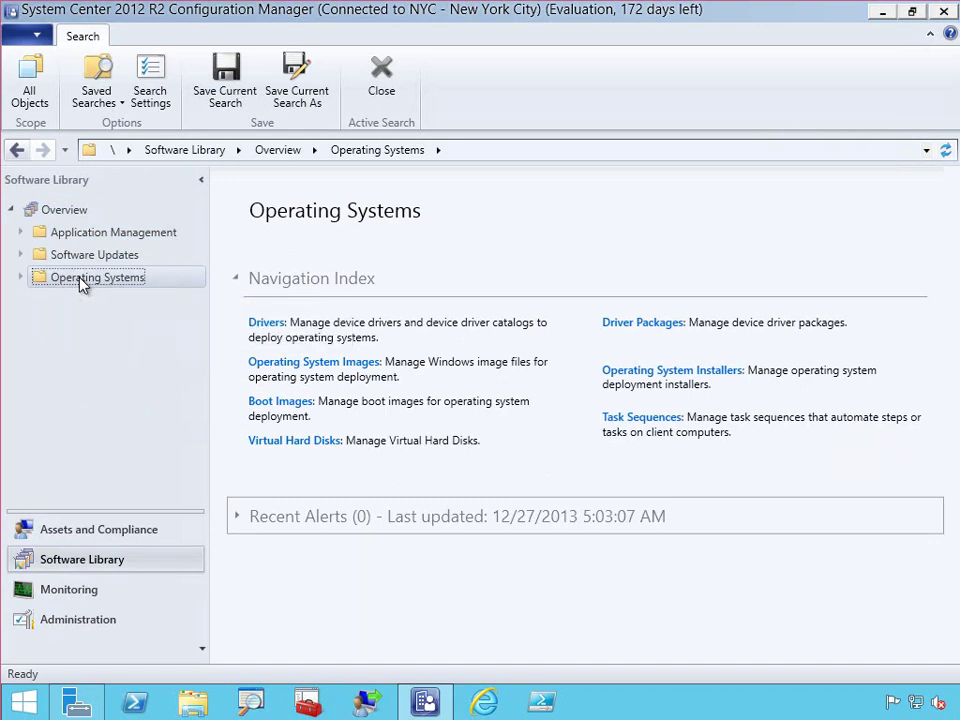
{"action": "left_click", "coordinate": [21, 277]}
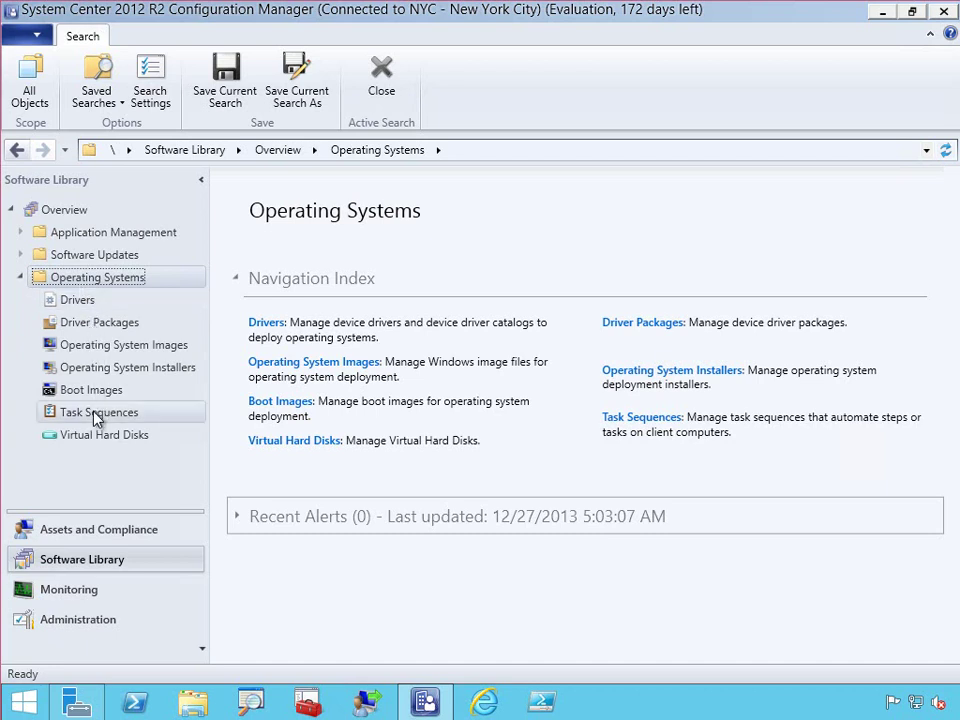
{"action": "left_click", "coordinate": [70, 302]}
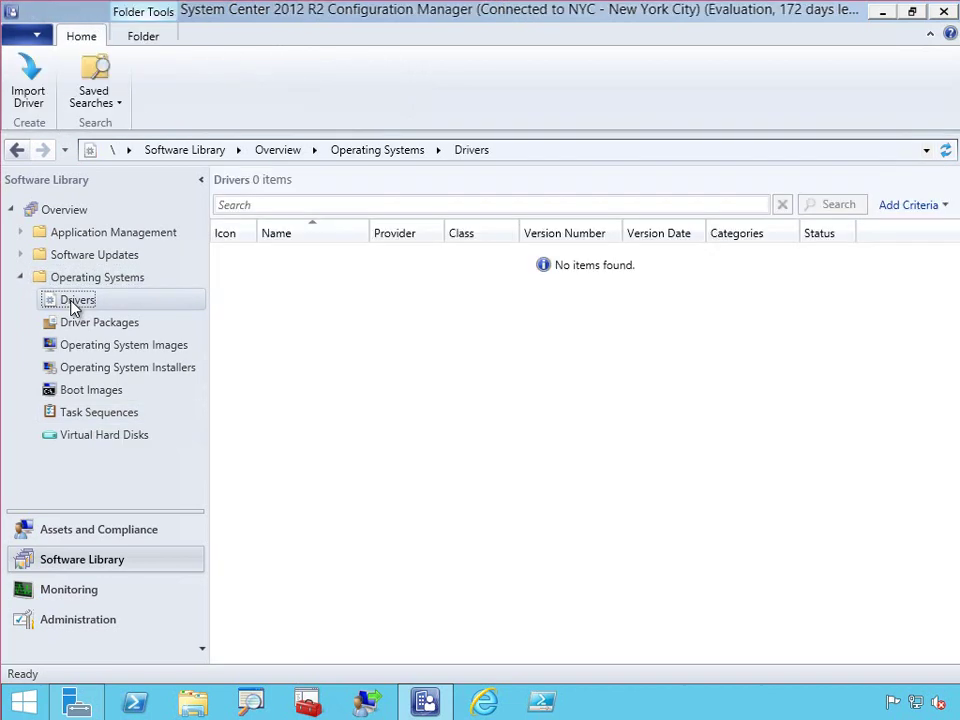
{"action": "right_click", "coordinate": [71, 304]}
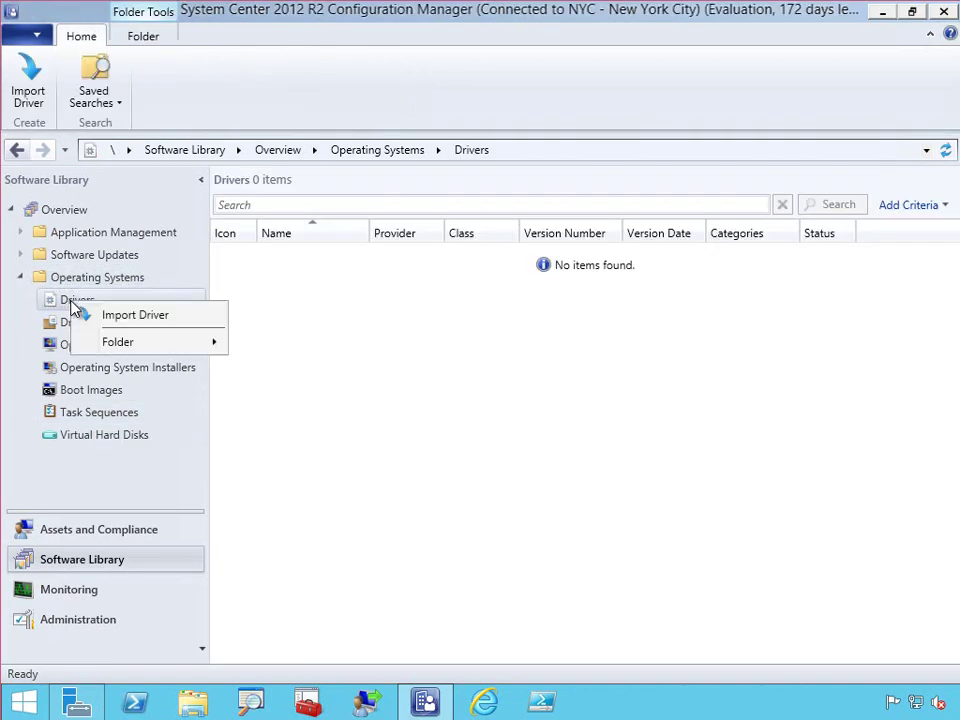
{"action": "left_click", "coordinate": [118, 318]}
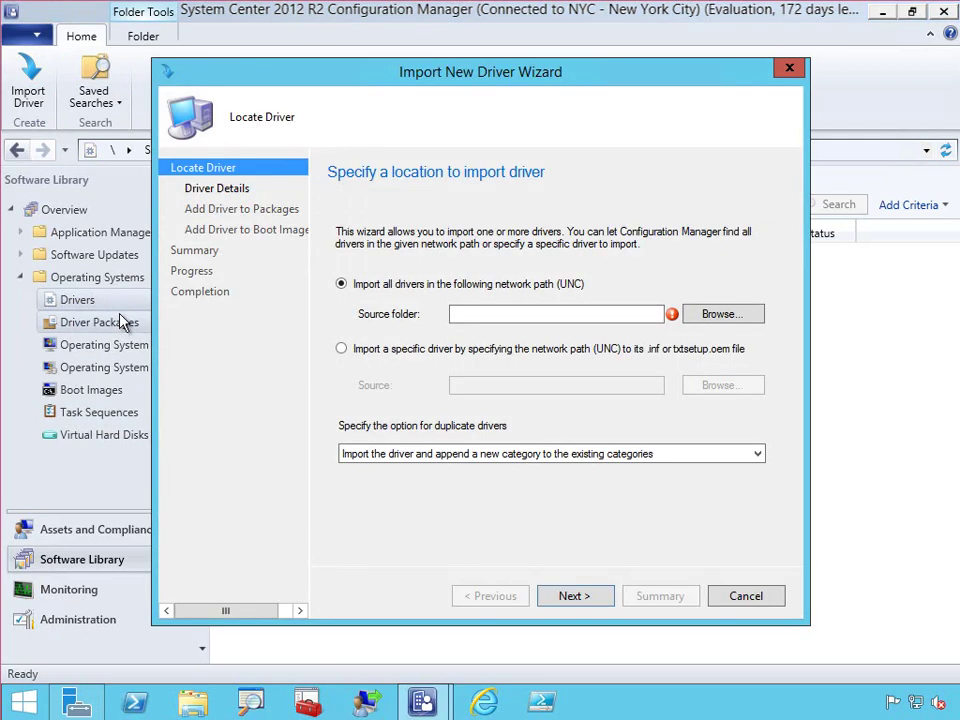
Set the source folder for importing all drivers to \\cm\Source$\DeviceDrivers and continue to the driver details.
{"action": "left_click", "coordinate": [517, 313]}
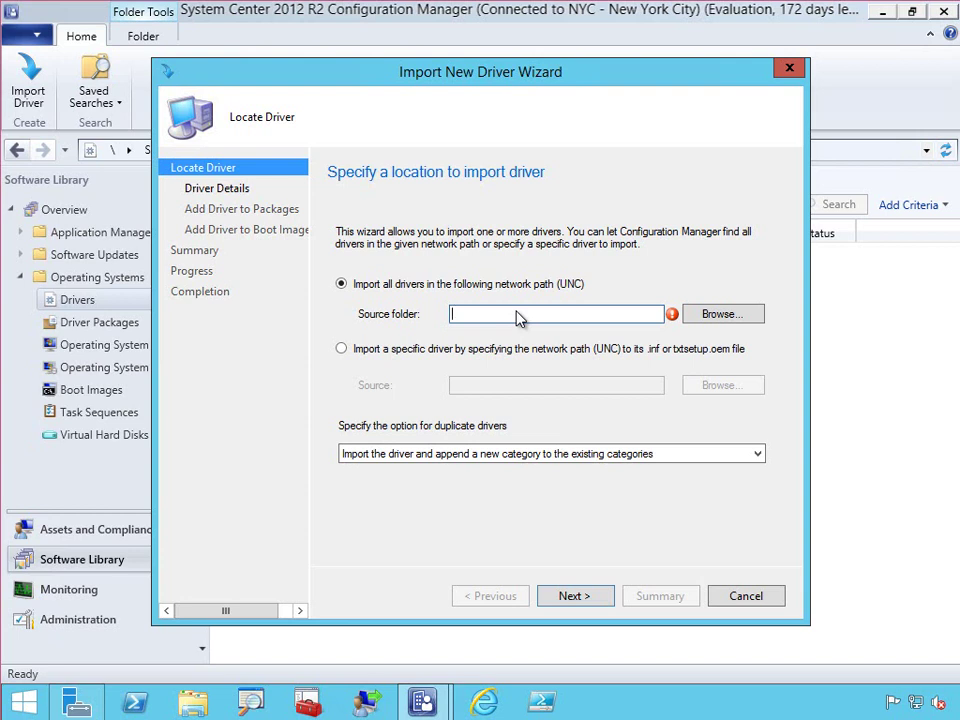
{"action": "type", "text": "\\\\cm\\"}
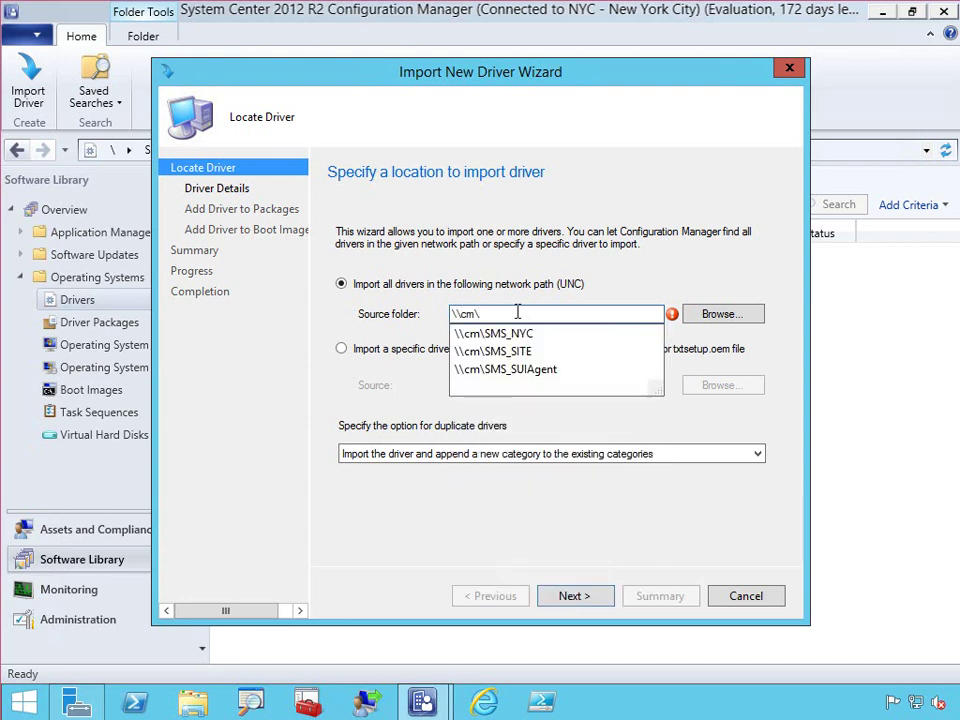
{"action": "type", "text": "Sources"}
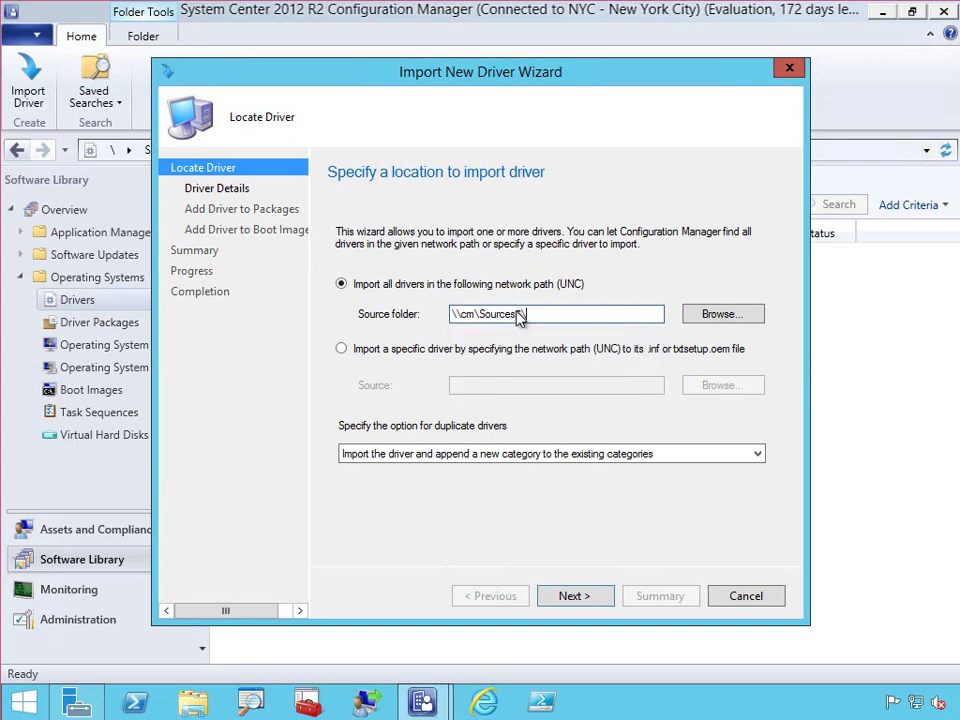
{"action": "key", "text": "BackSpace"}
{"action": "type", "text": "$\\"}
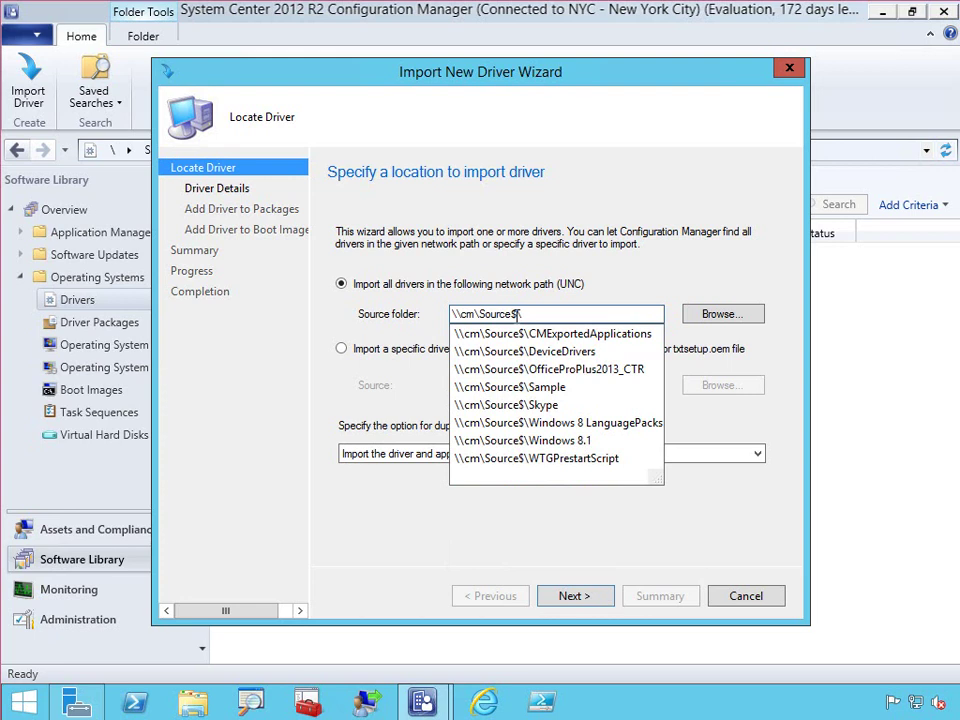
{"action": "left_click", "coordinate": [551, 354]}
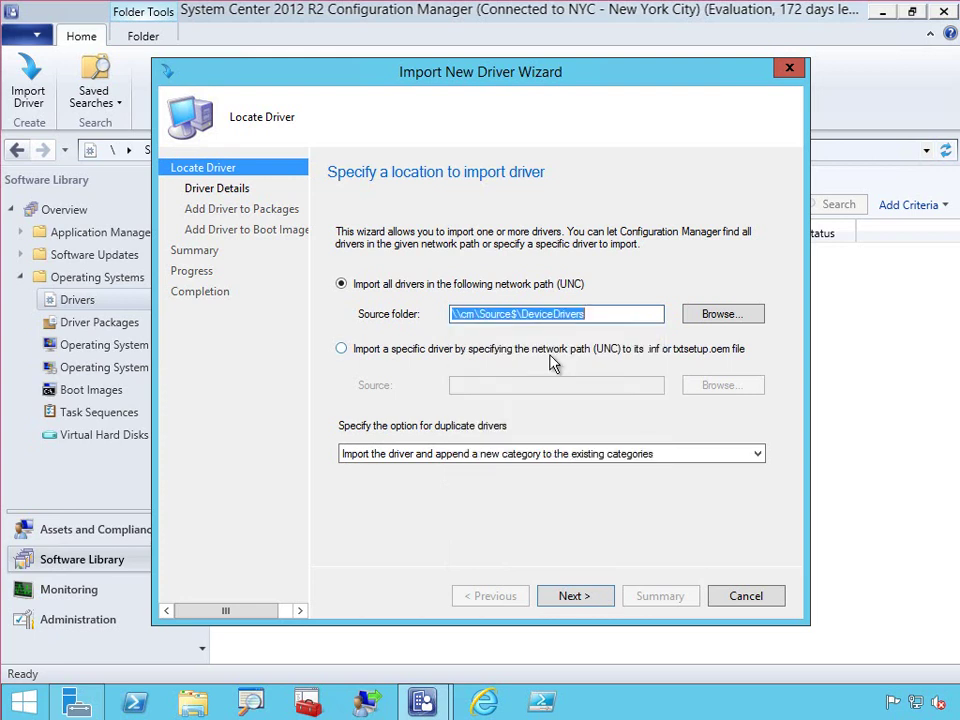
{"action": "left_click", "coordinate": [588, 607]}
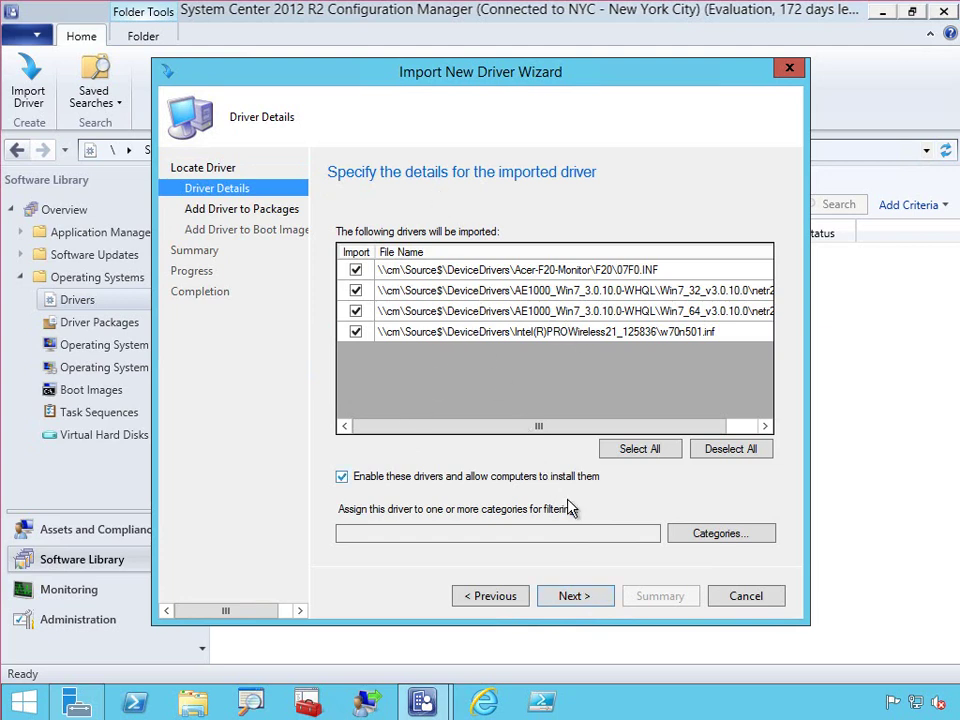
Look at the category and new driver package dialogs, and proceed to boot image selection without assigning a category or package.
{"action": "left_click", "coordinate": [721, 534]}
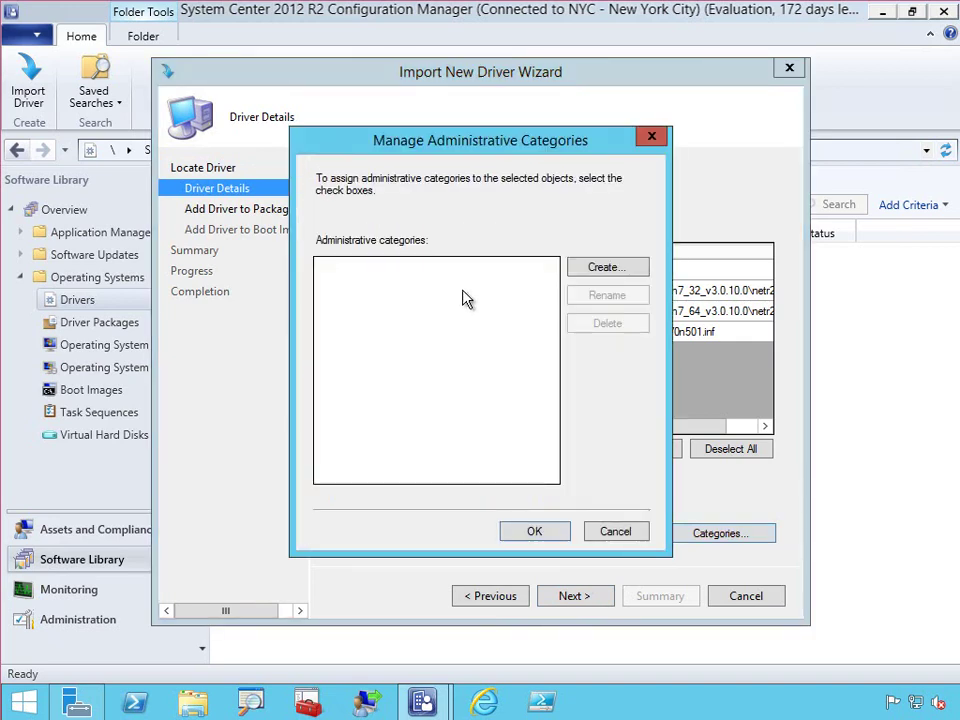
{"action": "left_click", "coordinate": [617, 532]}
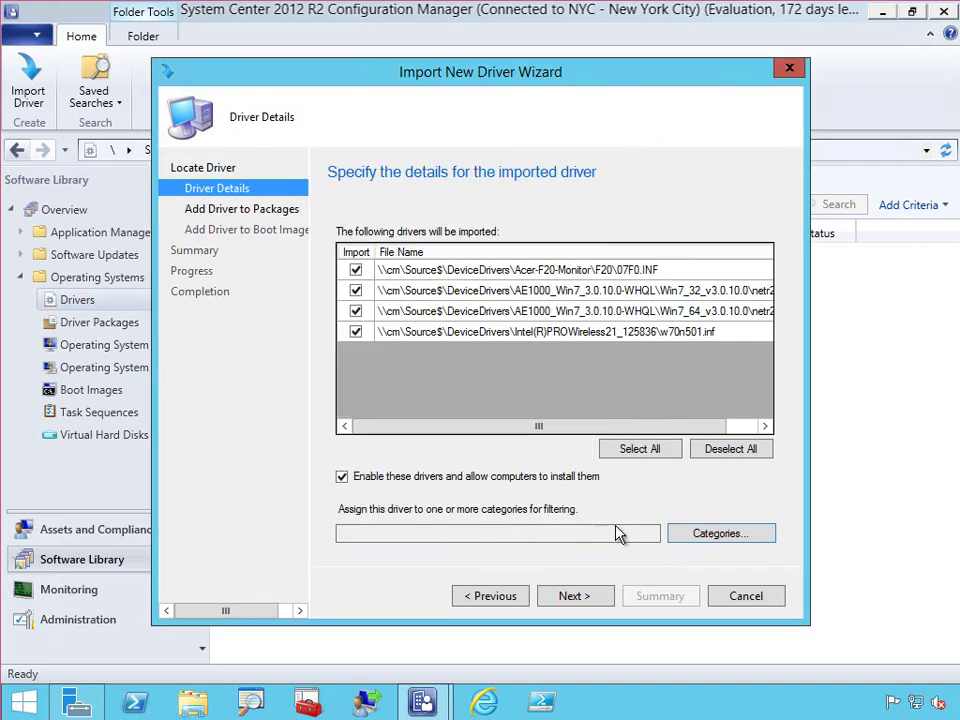
{"action": "left_click", "coordinate": [586, 598]}
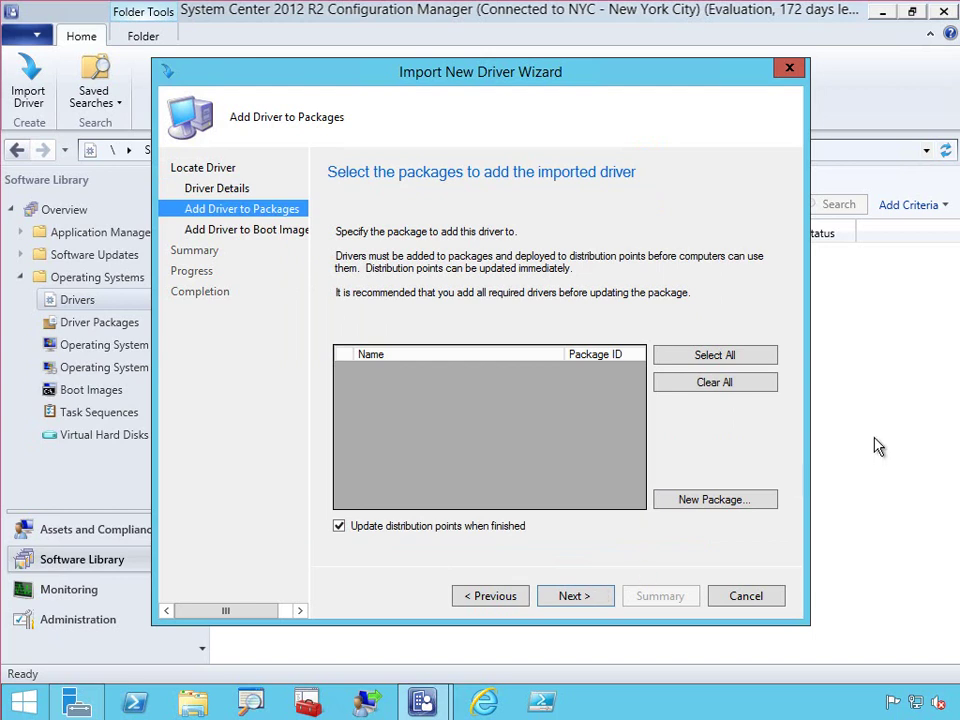
{"action": "left_click", "coordinate": [671, 505]}
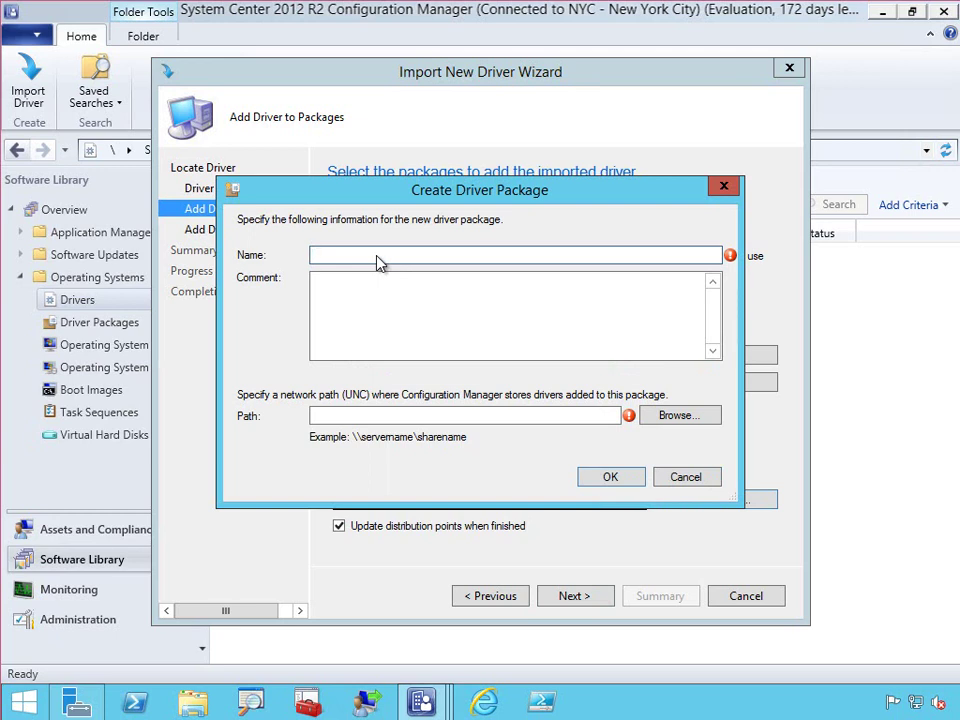
{"action": "left_click", "coordinate": [684, 478]}
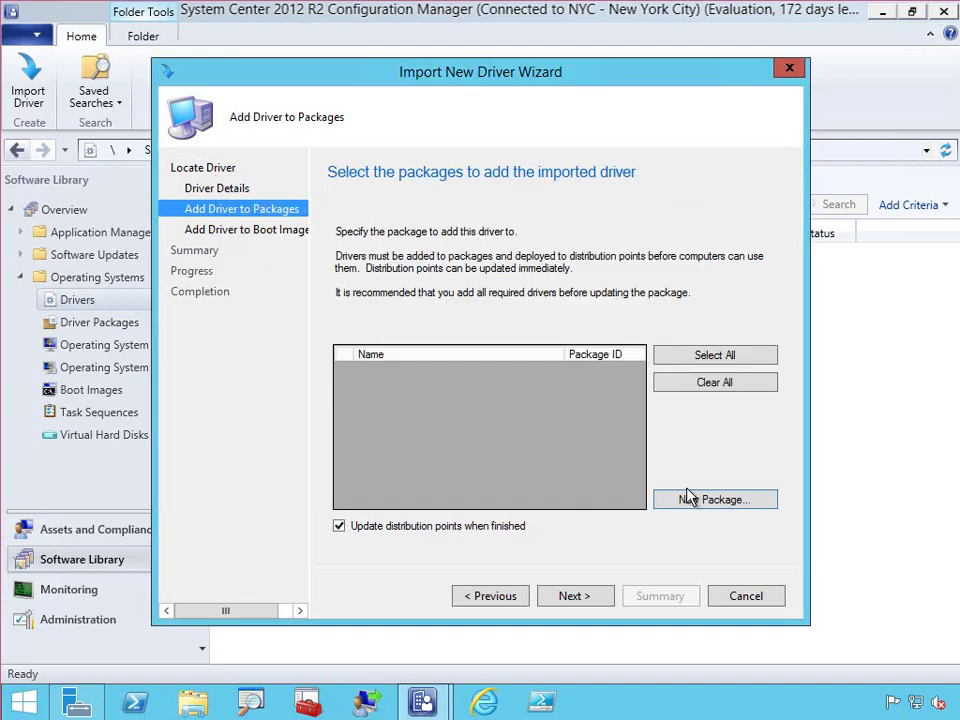
{"action": "left_click", "coordinate": [584, 602]}
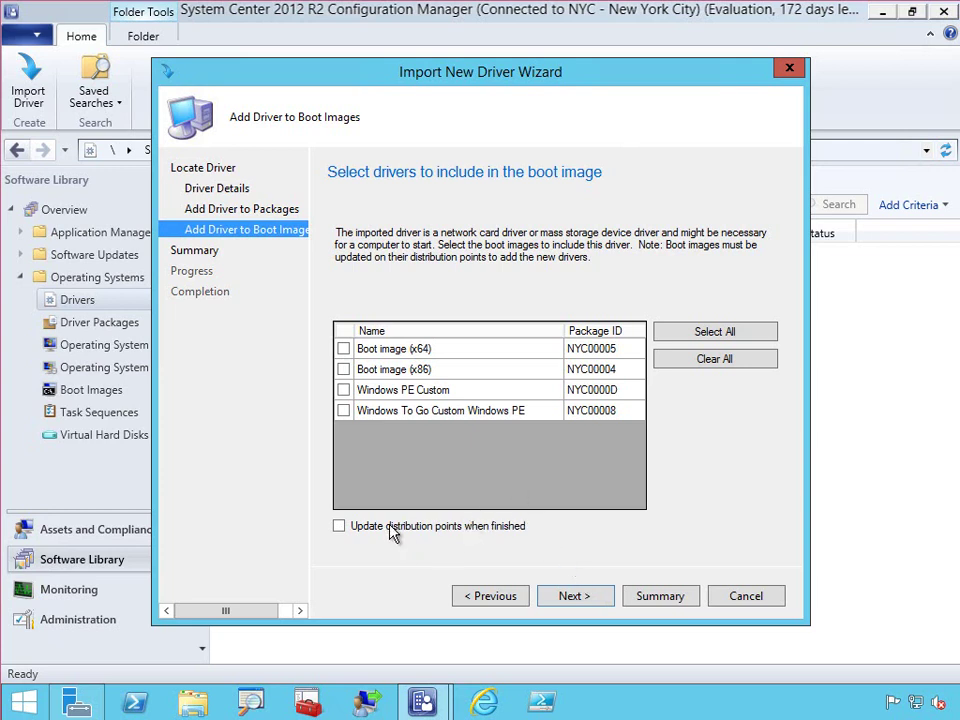
Leave the imported drivers out of all boot images, run the driver import and close the wizard.
{"action": "left_click", "coordinate": [344, 350]}
{"action": "left_click", "coordinate": [344, 349]}
{"action": "left_click", "coordinate": [580, 600]}
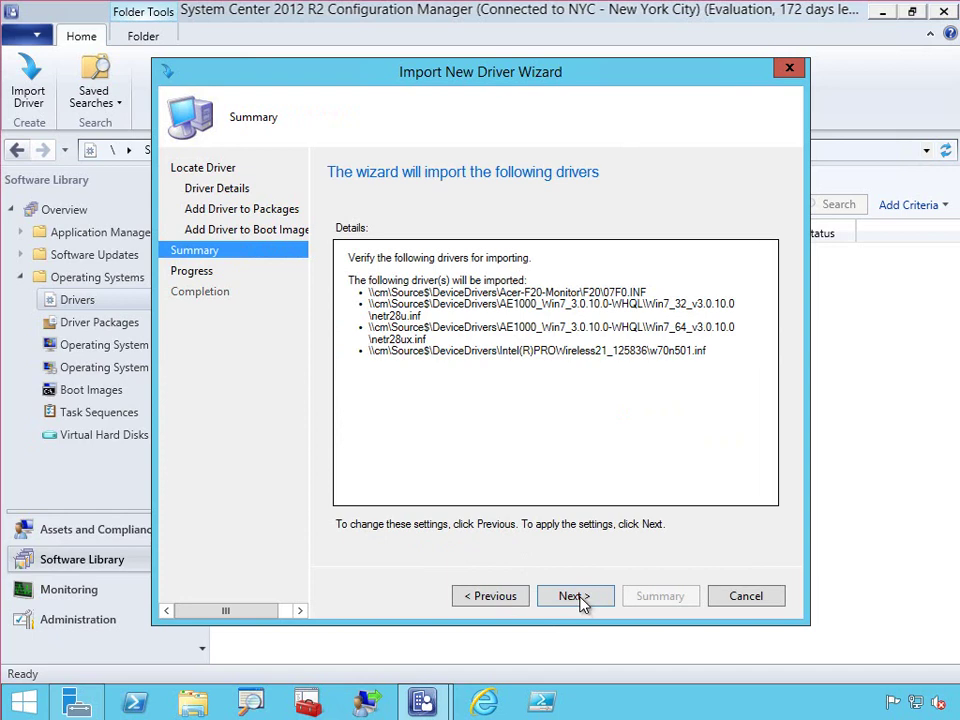
{"action": "left_click", "coordinate": [575, 596]}
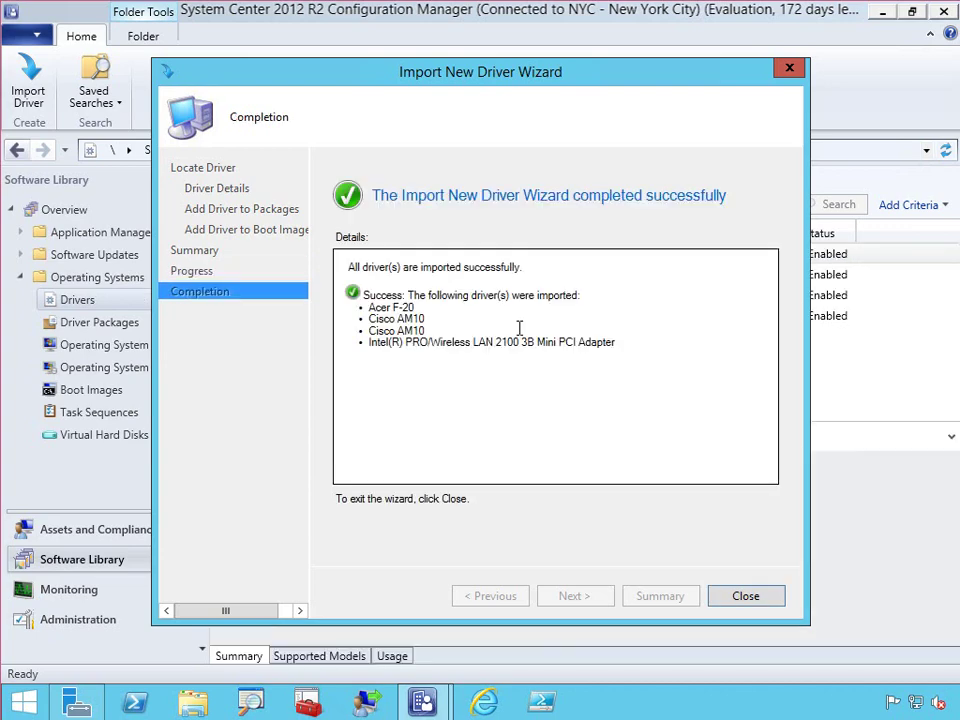
{"action": "left_click", "coordinate": [746, 596]}
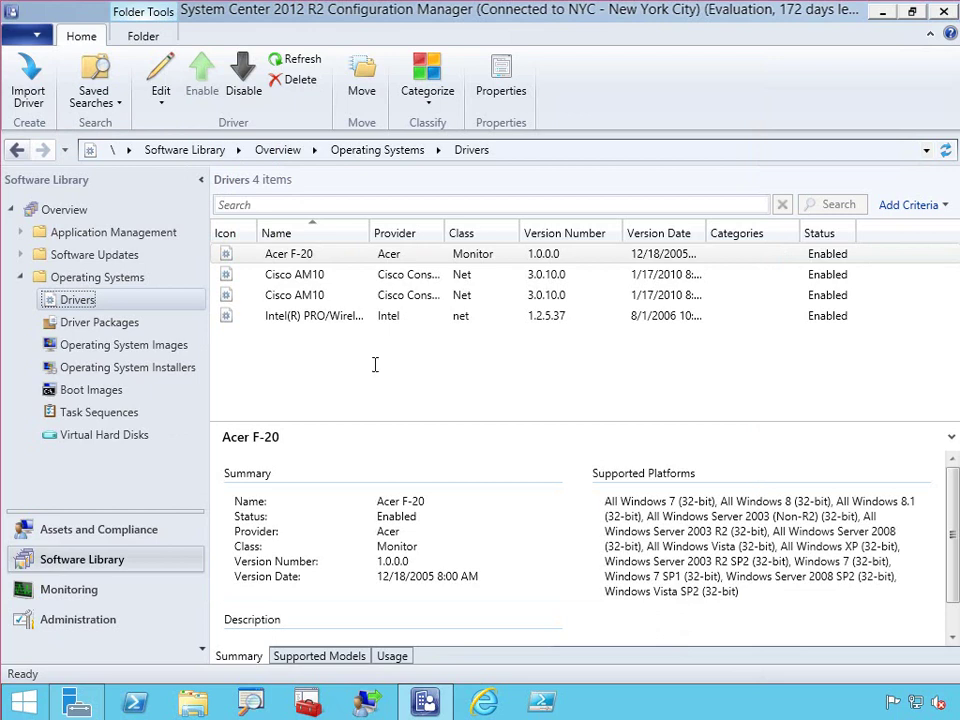
{"action": "right_click", "coordinate": [78, 303]}
{"action": "mouse_move", "coordinate": [133, 347]}
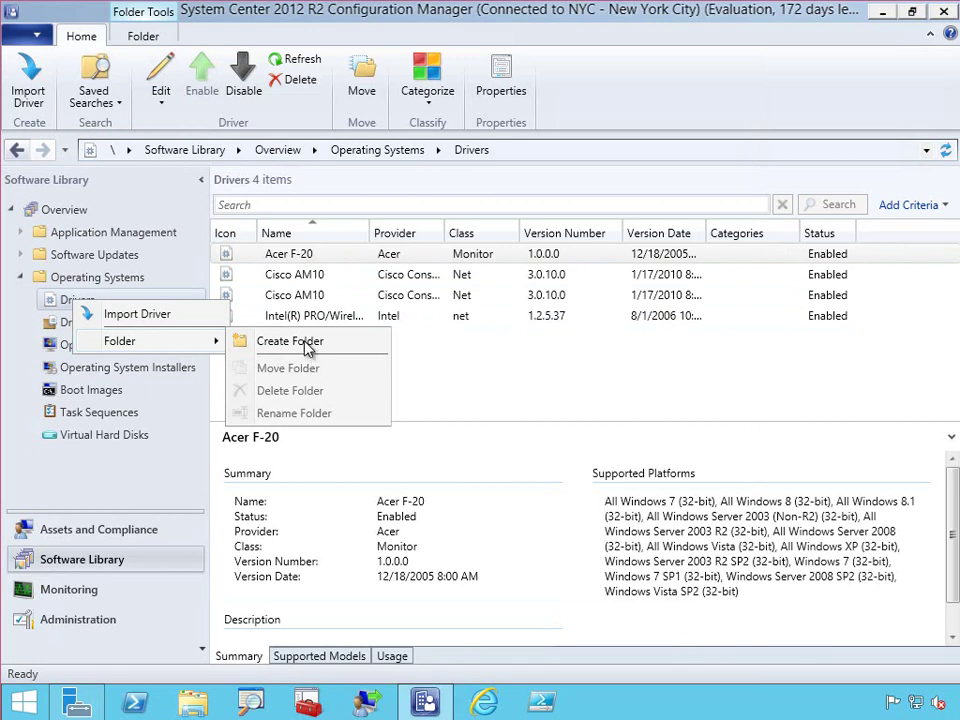
{"action": "left_click", "coordinate": [591, 399]}
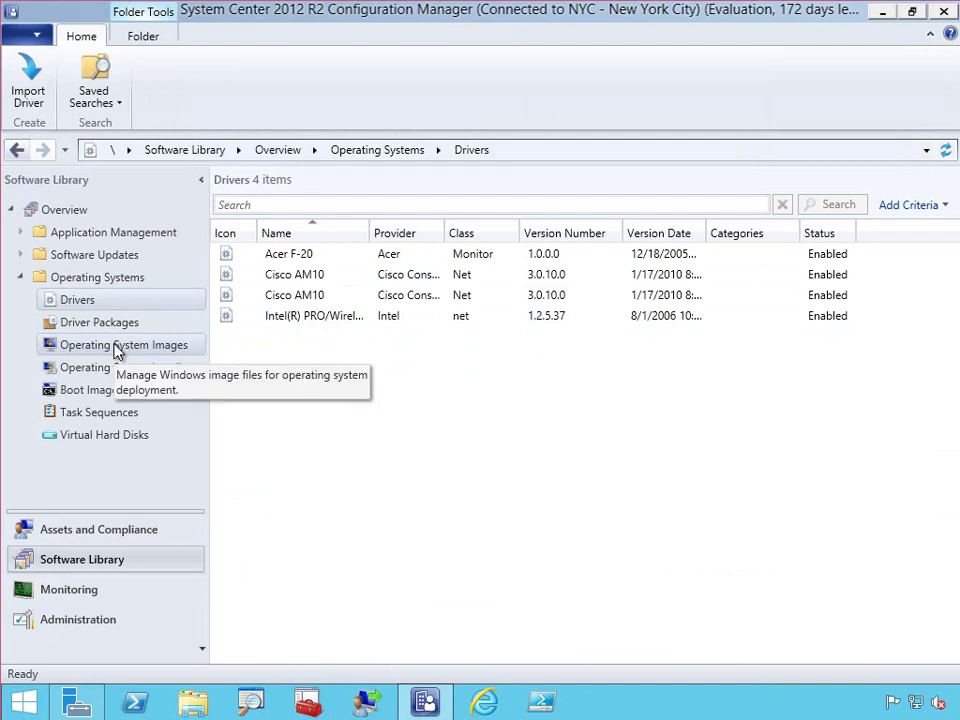
Review the lists of operating system images, operating system installers, boot images and task sequences.
{"action": "left_click", "coordinate": [114, 344]}
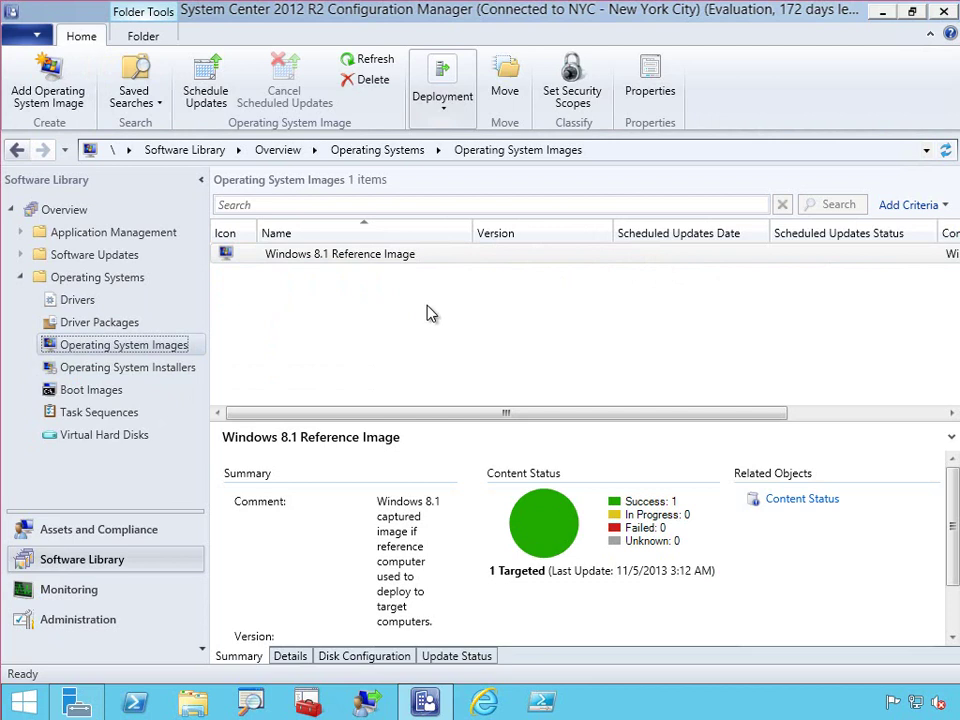
{"action": "left_click", "coordinate": [103, 368]}
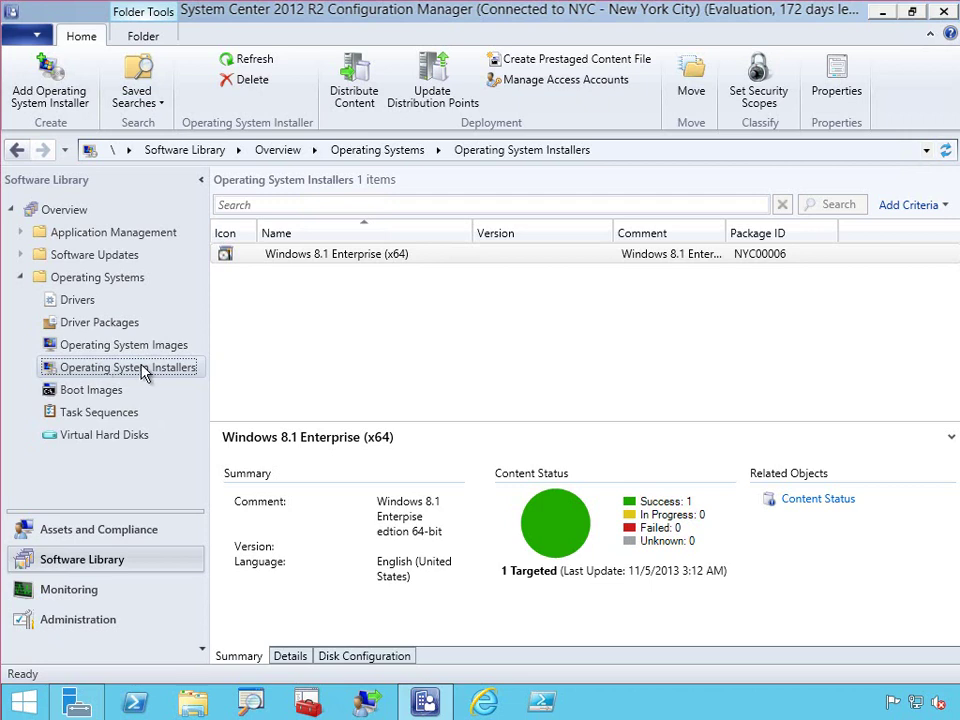
{"action": "left_click", "coordinate": [91, 392]}
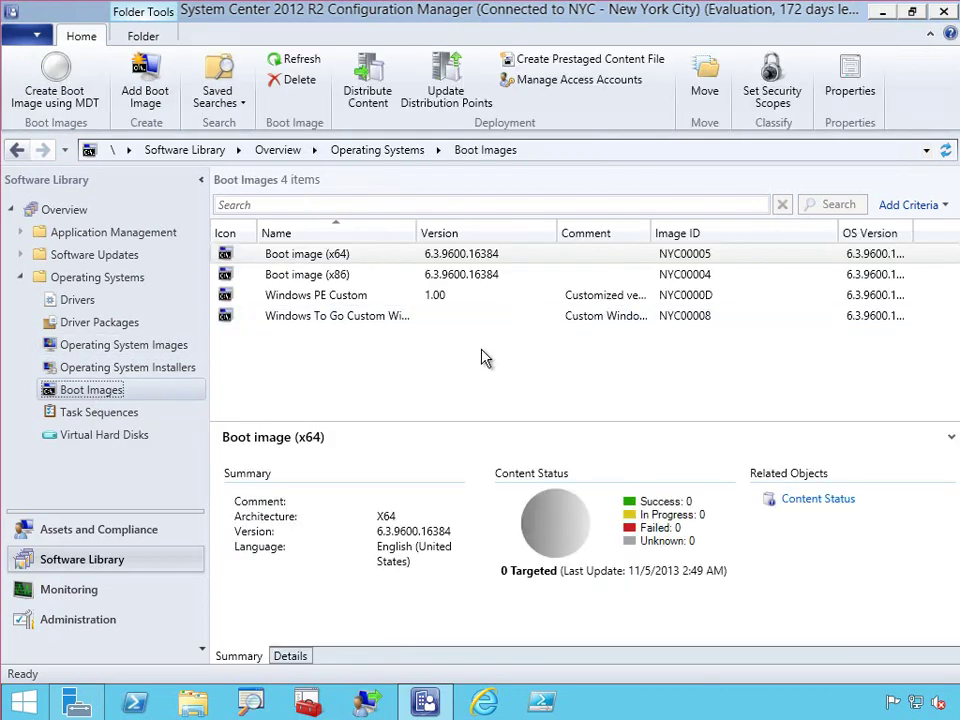
{"action": "left_click", "coordinate": [95, 414]}
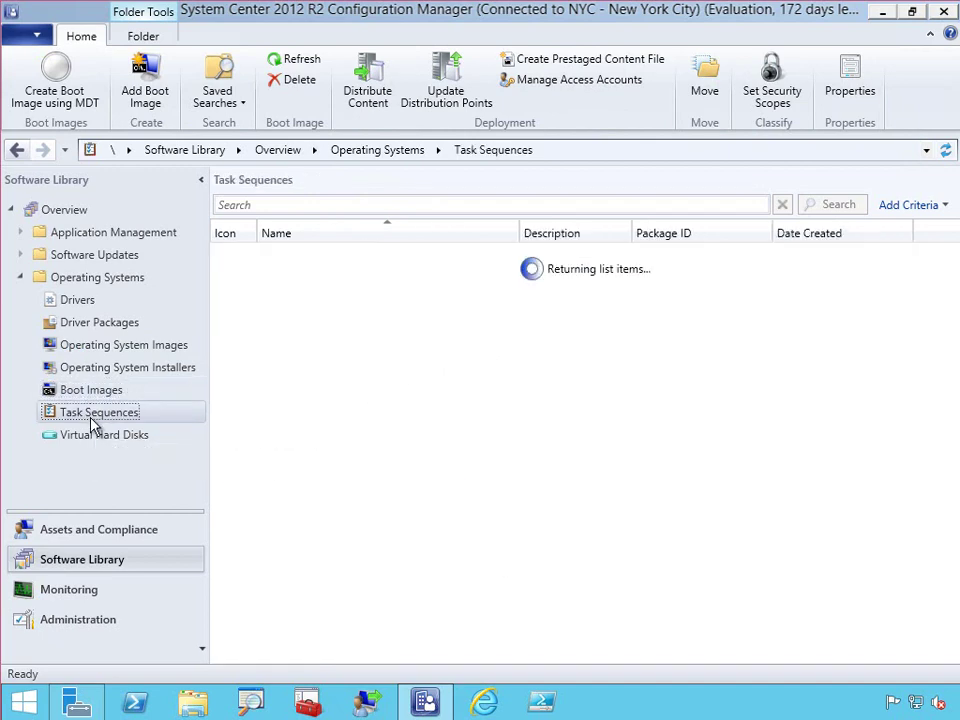
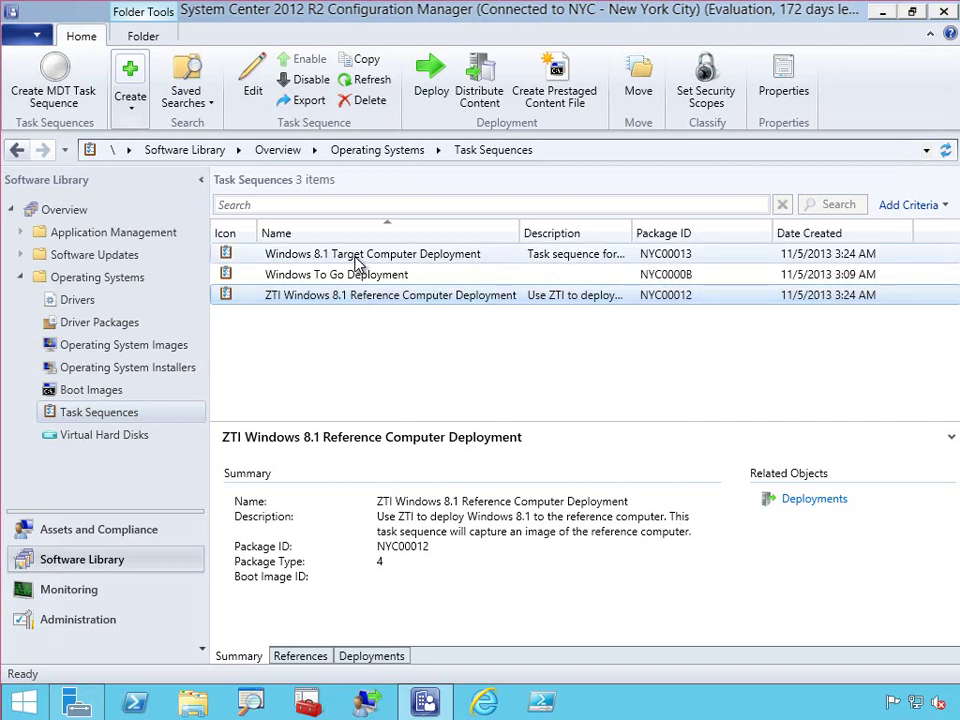
Examine all steps of the ZTI Windows 8.1 Reference Computer Deployment task sequence in its editor and close it without changes.
{"action": "right_click", "coordinate": [370, 305]}
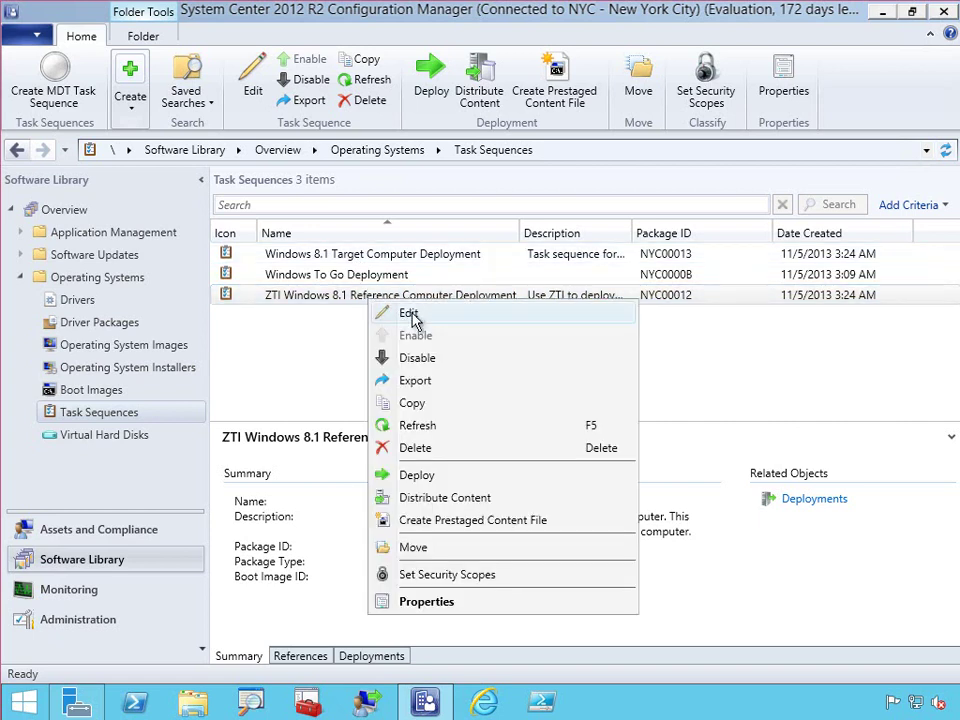
{"action": "left_click", "coordinate": [414, 318]}
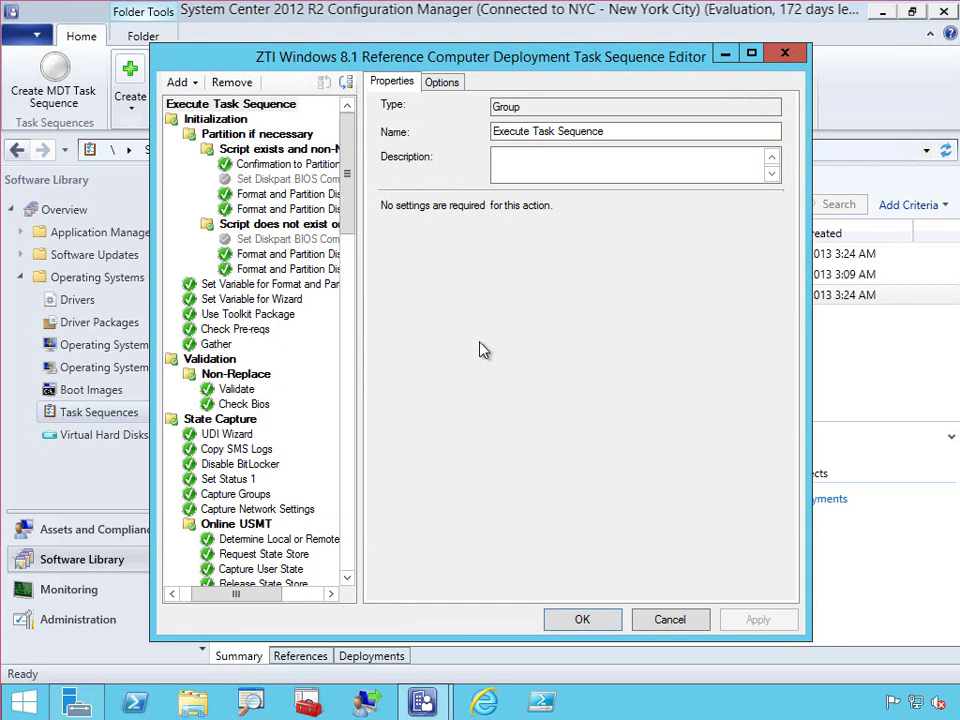
{"action": "left_click", "coordinate": [345, 553]}
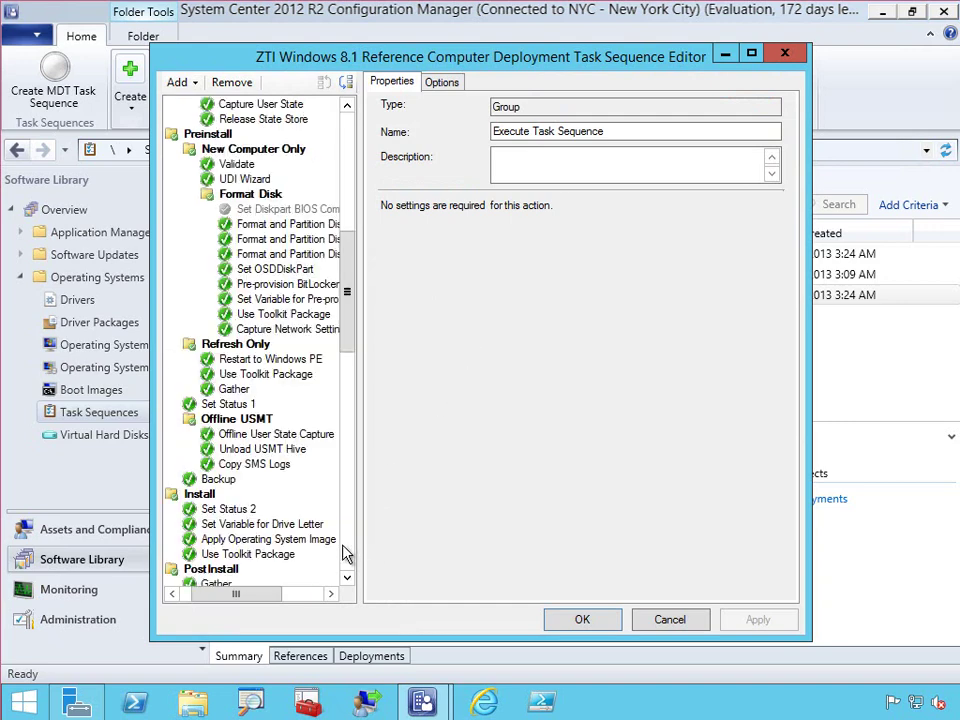
{"action": "left_click", "coordinate": [345, 553]}
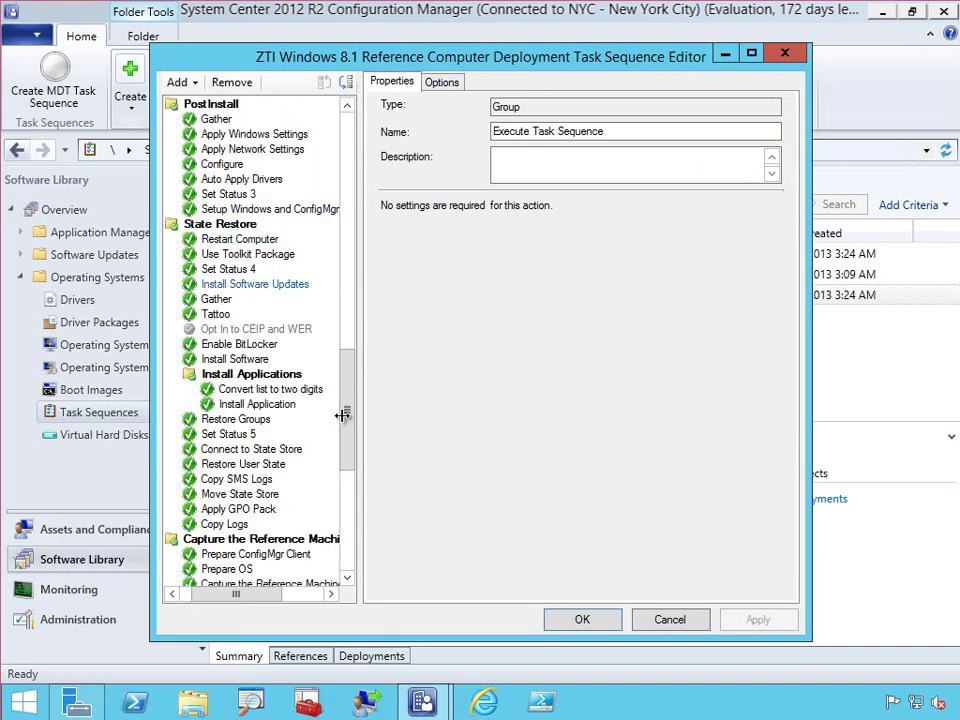
{"action": "left_click_drag", "start_coordinate": [350, 440], "coordinate": [352, 505]}
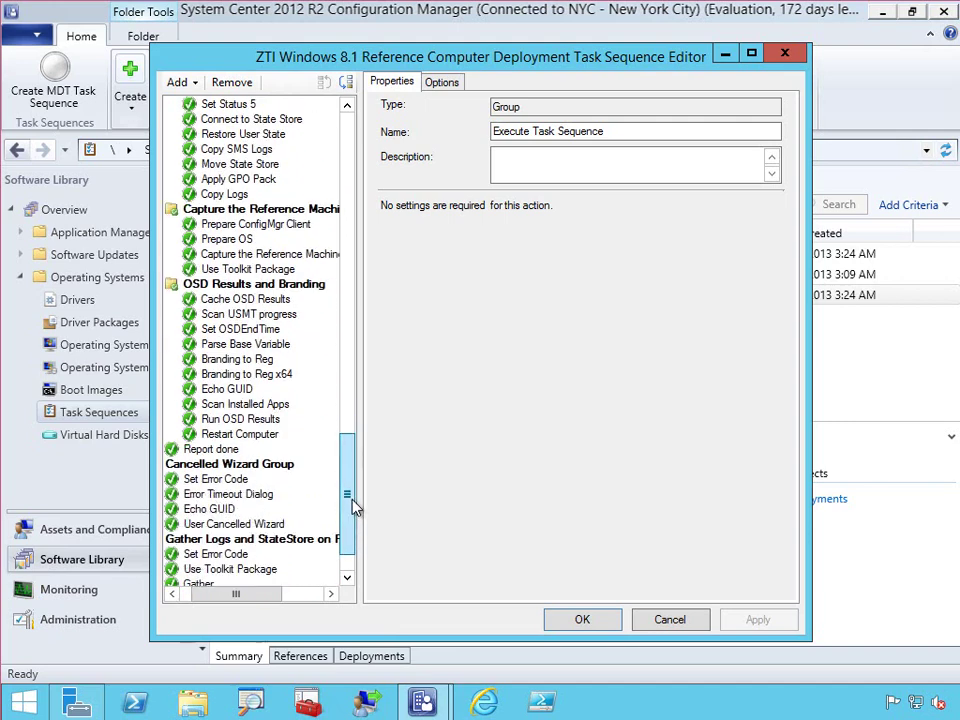
{"action": "left_click_drag", "start_coordinate": [352, 498], "coordinate": [352, 540]}
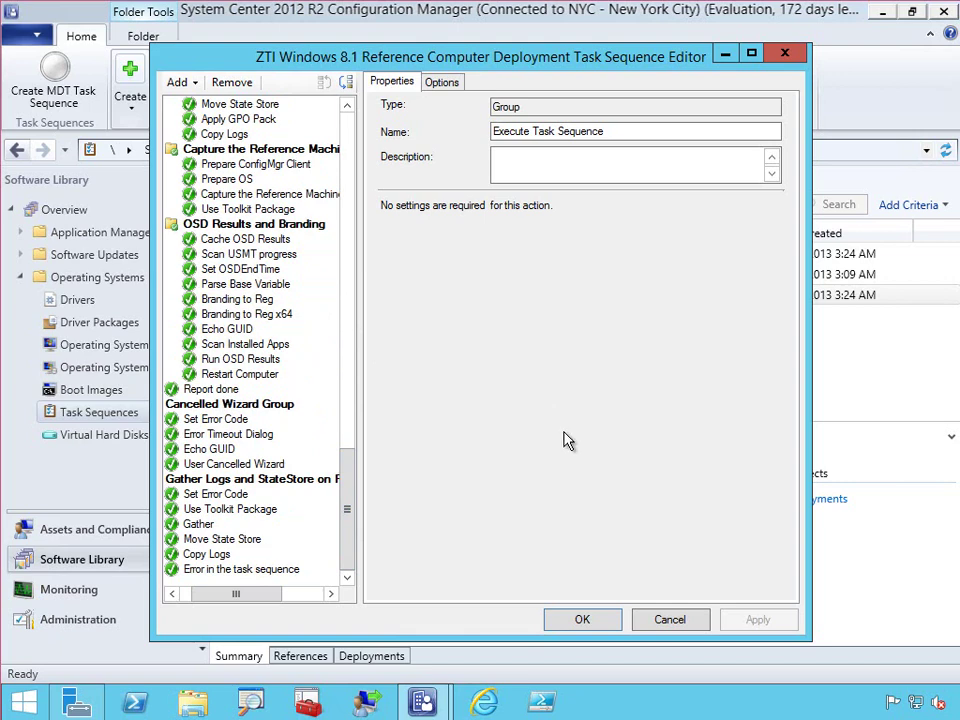
{"action": "left_click", "coordinate": [670, 620]}
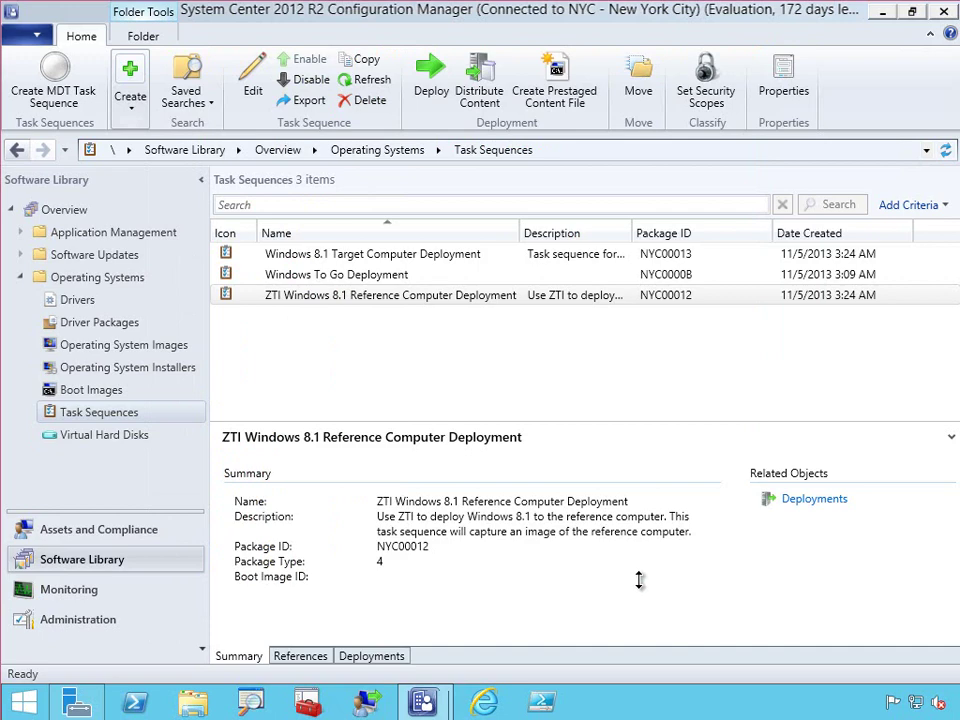
Examine the steps of the Windows 8.1 Target Computer Deployment task sequence in its editor and close it without changes.
{"action": "left_click", "coordinate": [418, 258]}
{"action": "right_click", "coordinate": [456, 258]}
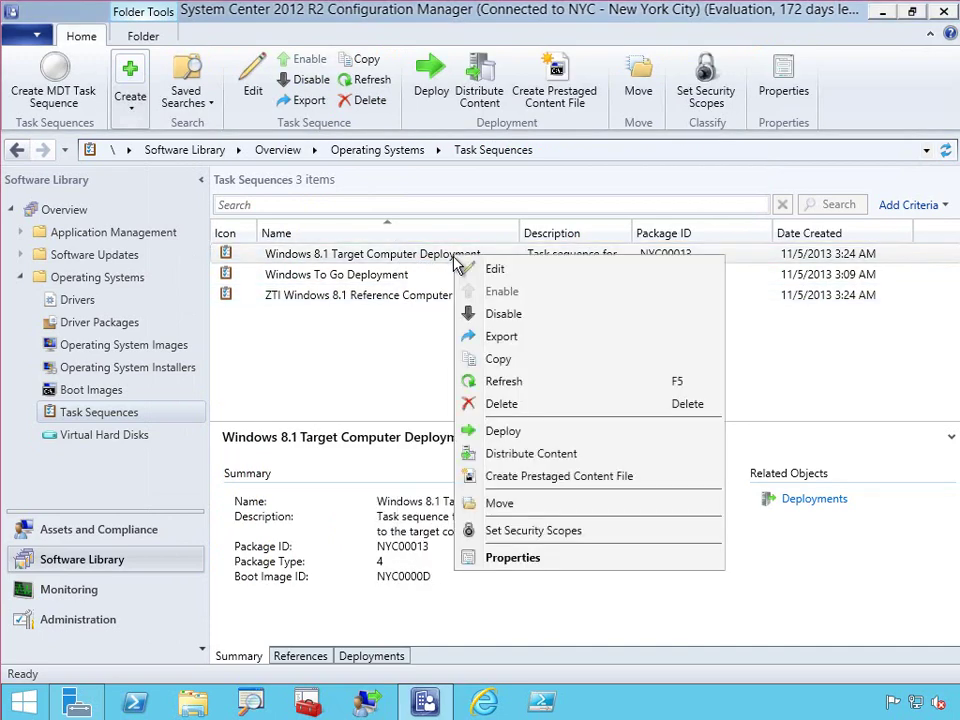
{"action": "left_click", "coordinate": [499, 272]}
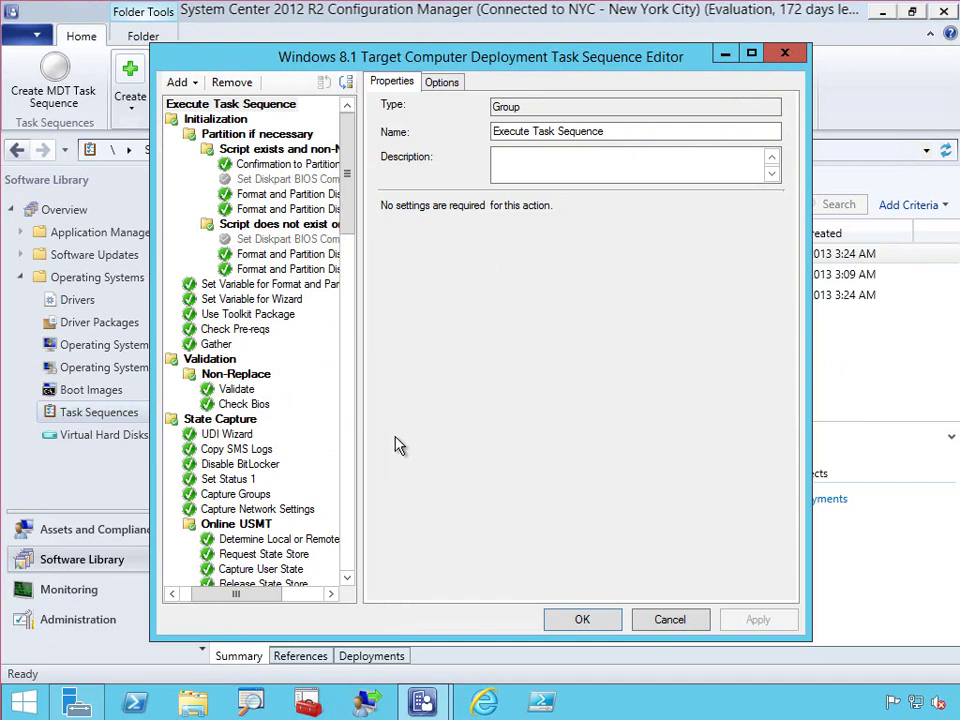
{"action": "left_click_drag", "start_coordinate": [348, 183], "coordinate": [352, 338]}
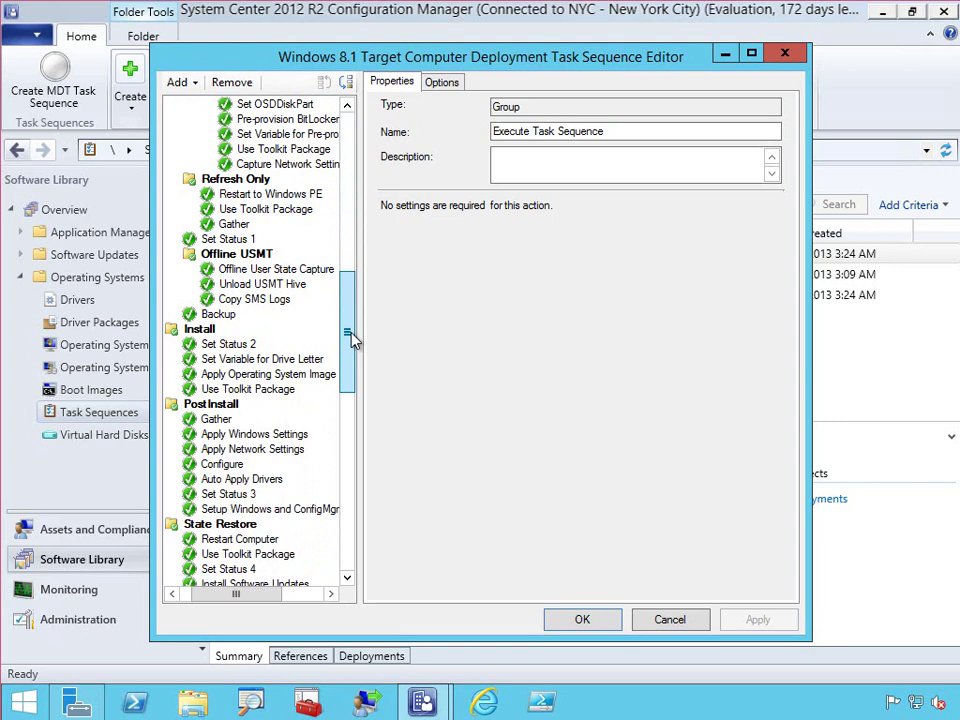
{"action": "left_click_drag", "start_coordinate": [356, 326], "coordinate": [356, 317]}
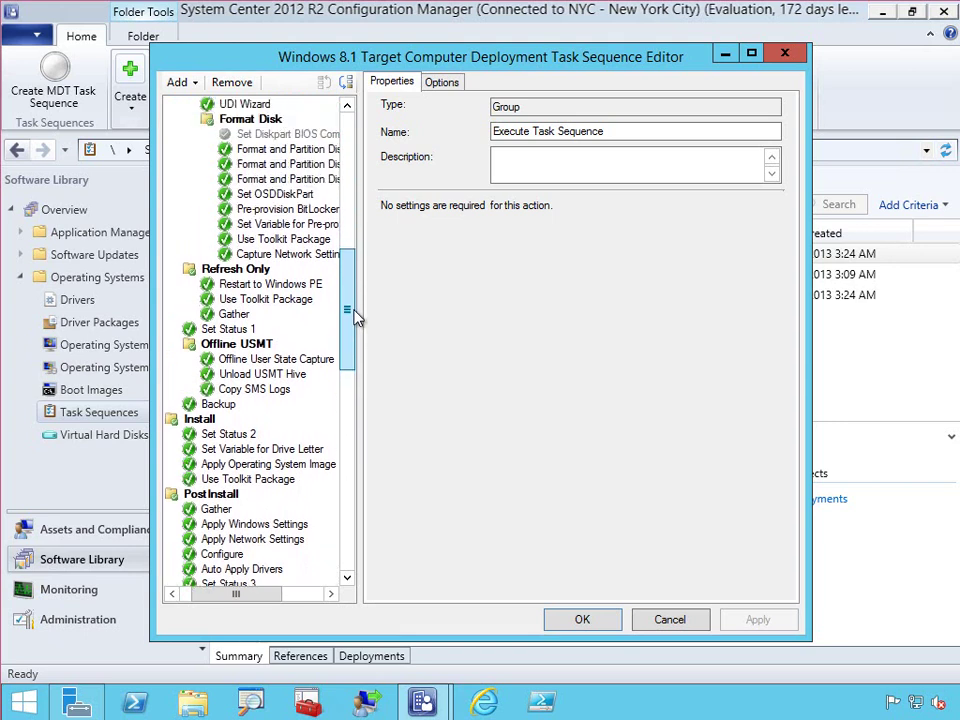
{"action": "left_click_drag", "start_coordinate": [355, 309], "coordinate": [357, 282]}
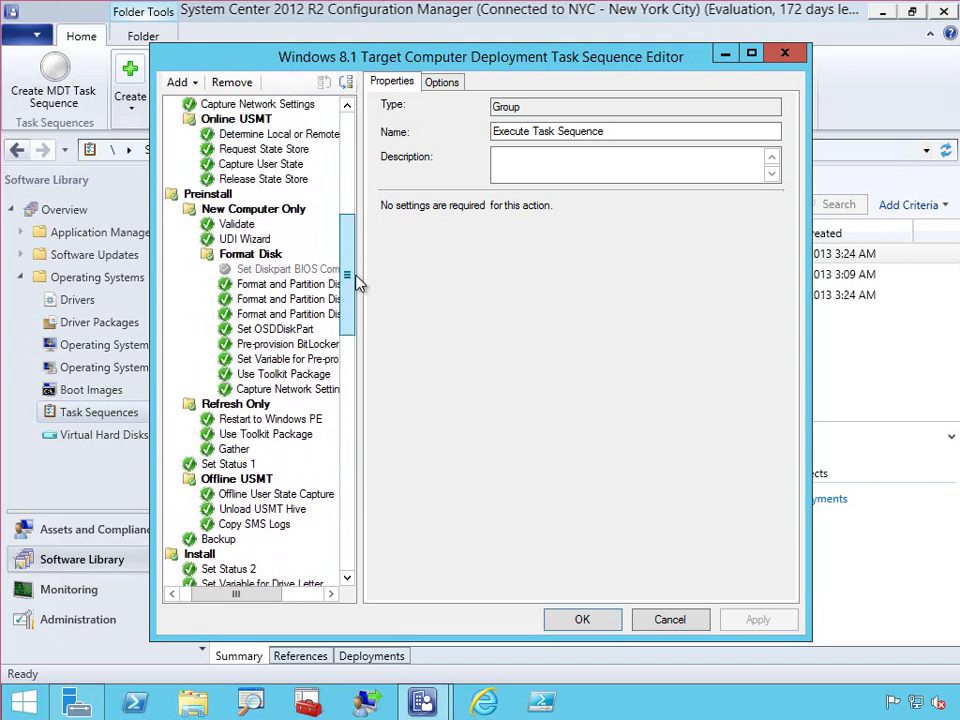
{"action": "left_click_drag", "start_coordinate": [352, 277], "coordinate": [358, 248]}
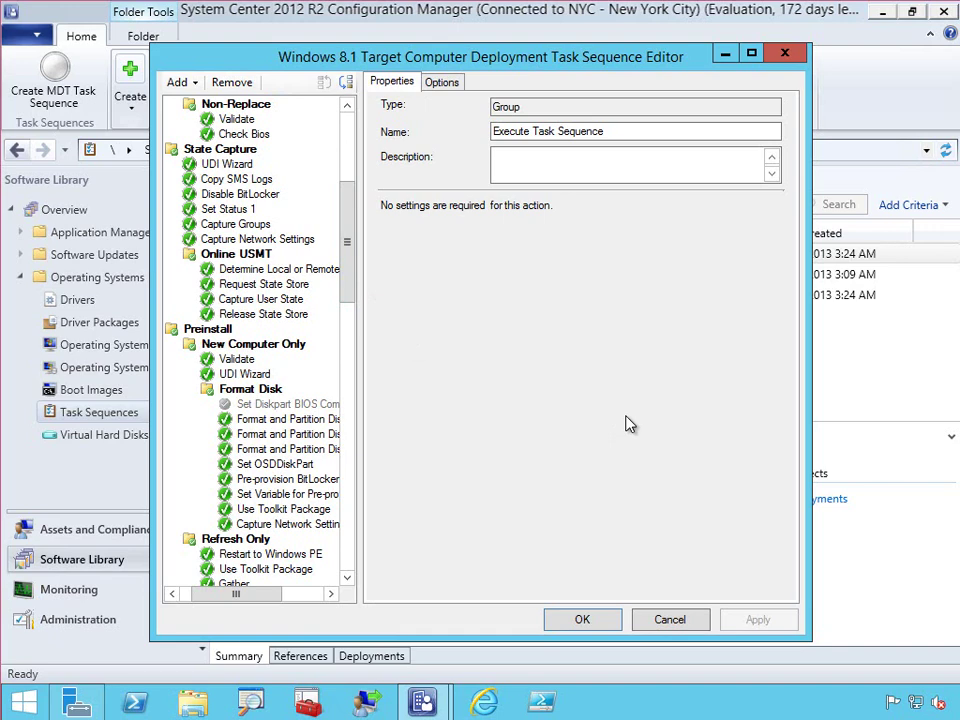
{"action": "left_click", "coordinate": [669, 620]}
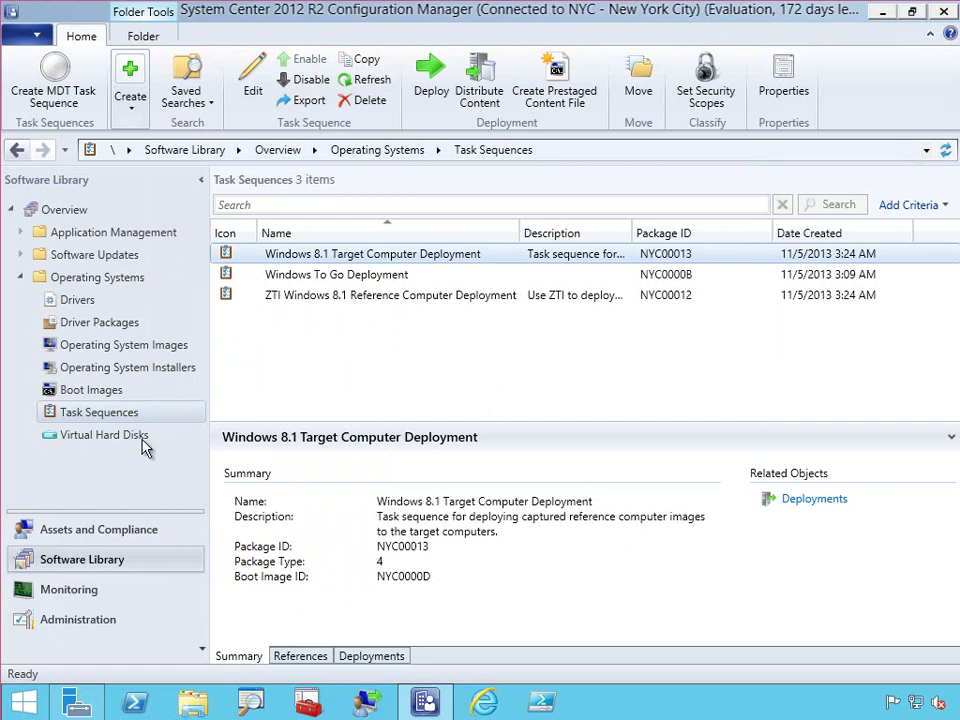
Look at the templates available for a new MDT task sequence and cancel the creation wizard.
{"action": "right_click", "coordinate": [118, 416]}
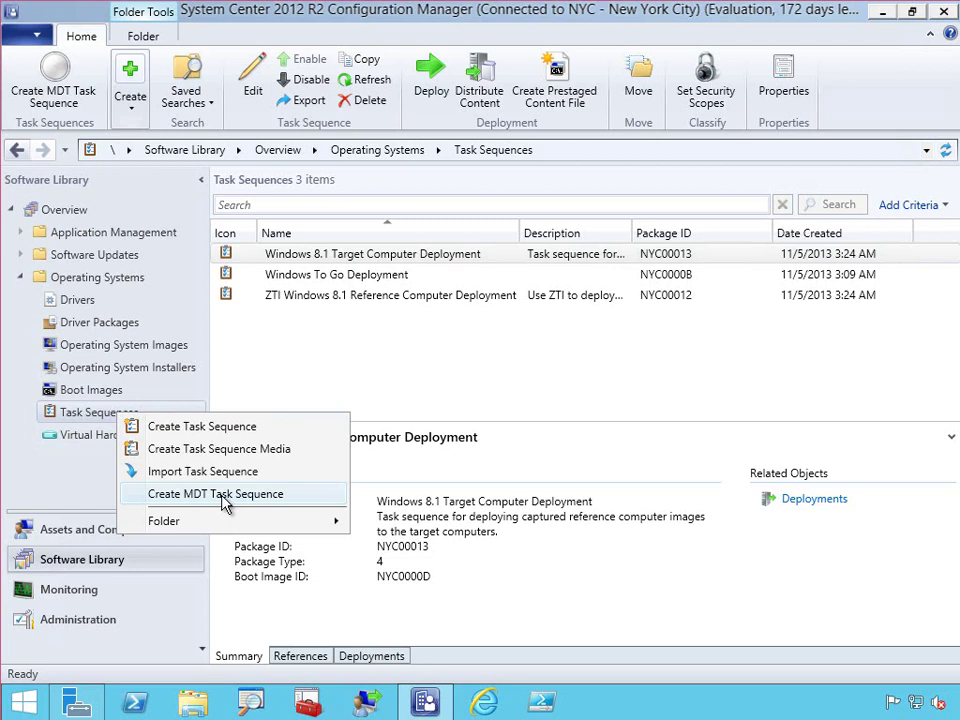
{"action": "left_click", "coordinate": [216, 494]}
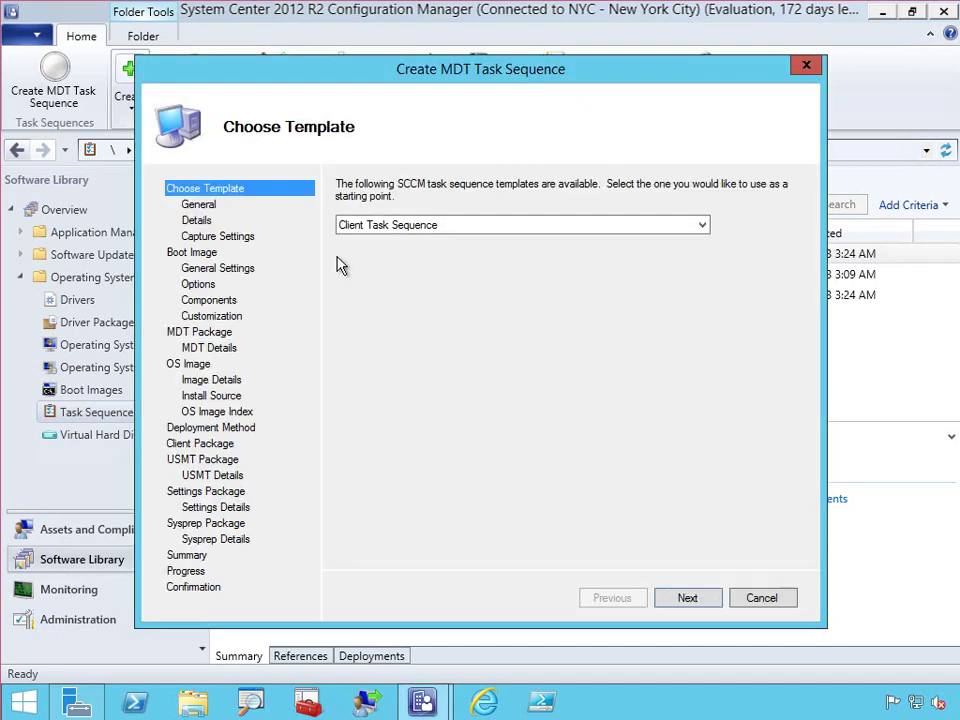
{"action": "left_click", "coordinate": [705, 230]}
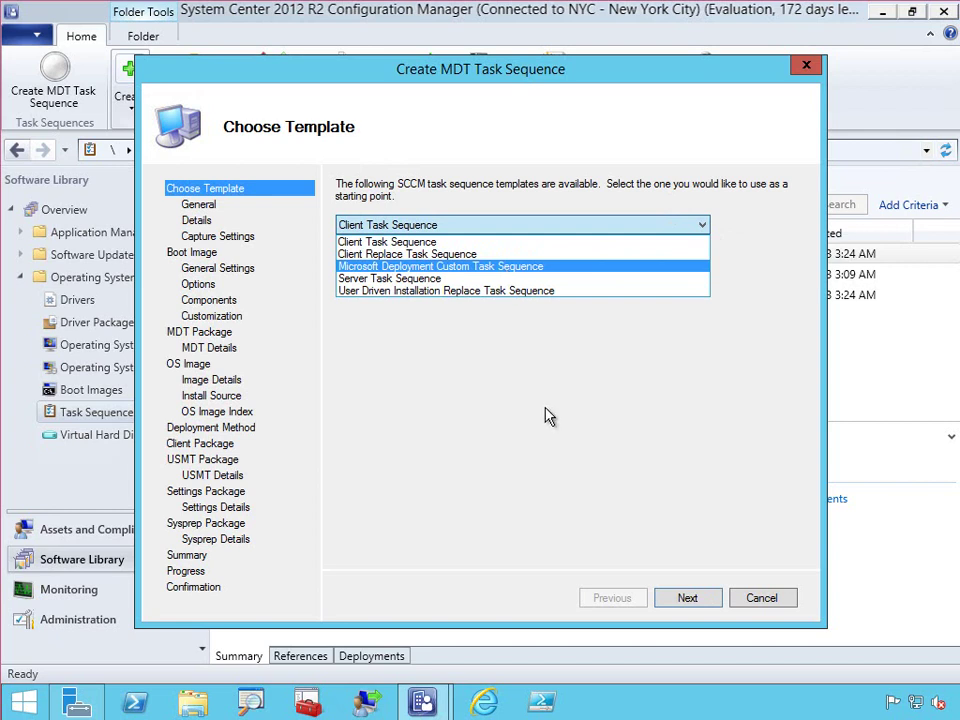
{"action": "left_click", "coordinate": [765, 600]}
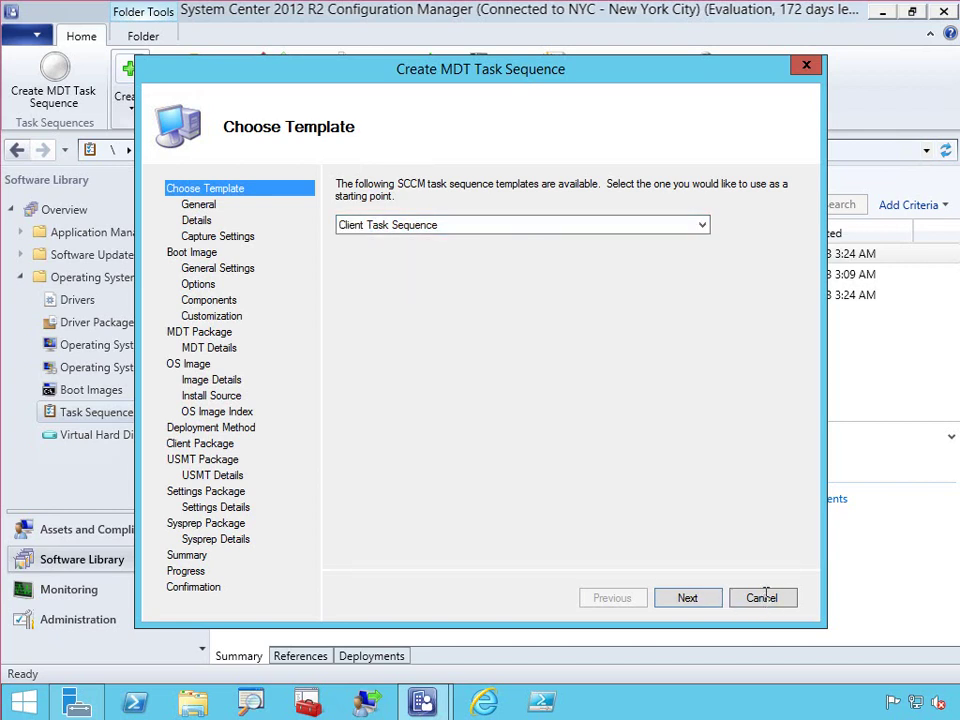
{"action": "left_click", "coordinate": [765, 600]}
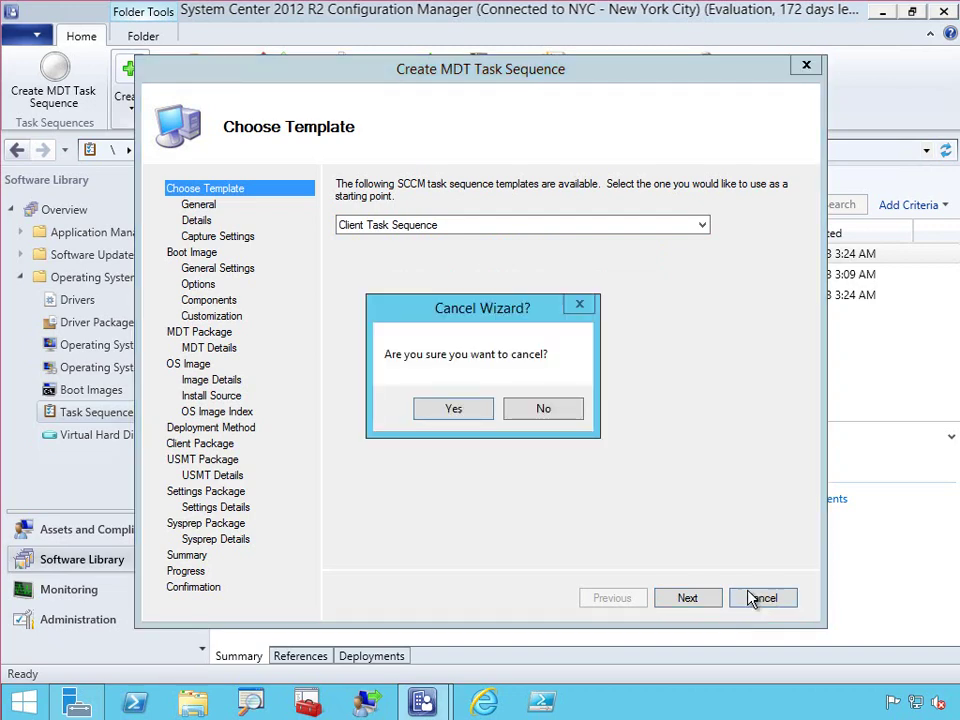
{"action": "left_click", "coordinate": [453, 412]}
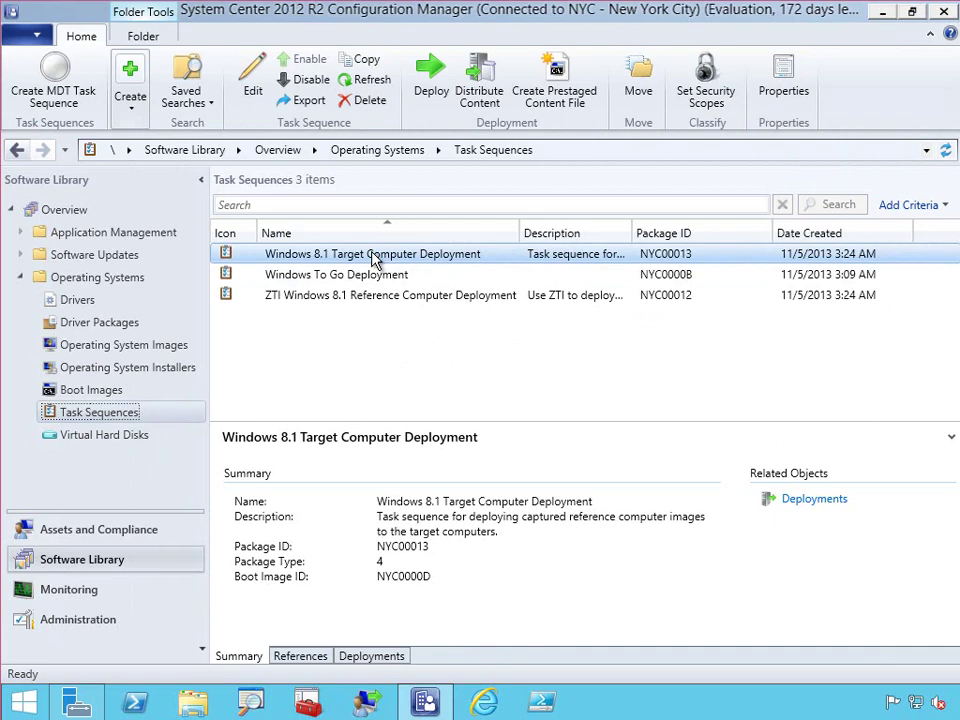
Start deploying the Windows 8.1 Target Computer Deployment task sequence to the All Unknown Computers device collection.
{"action": "right_click", "coordinate": [374, 259]}
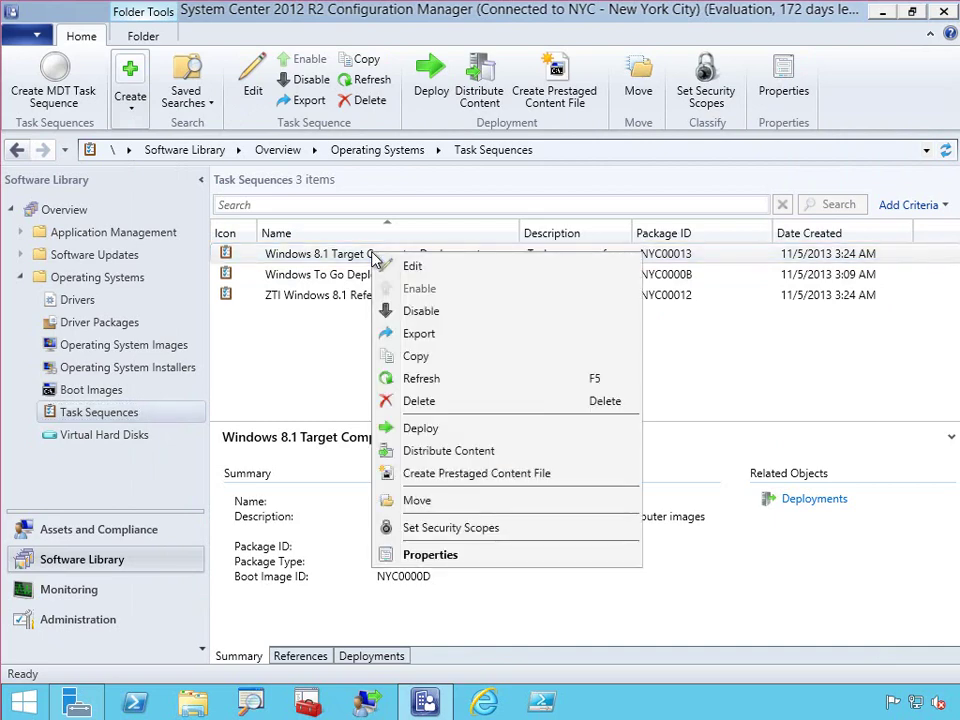
{"action": "left_click", "coordinate": [432, 433]}
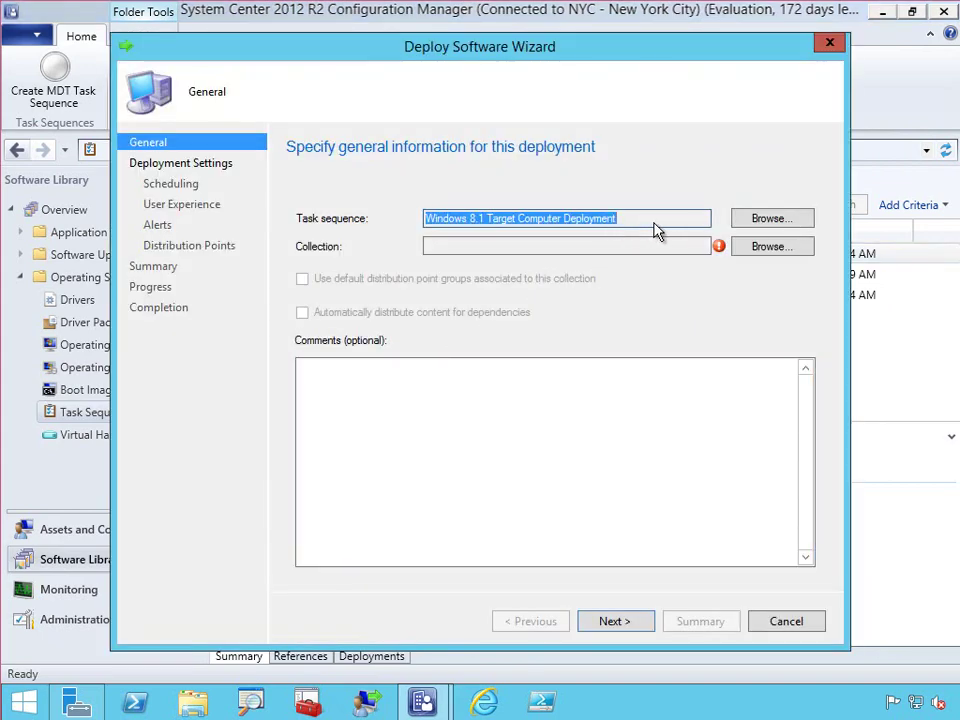
{"action": "left_click", "coordinate": [772, 254]}
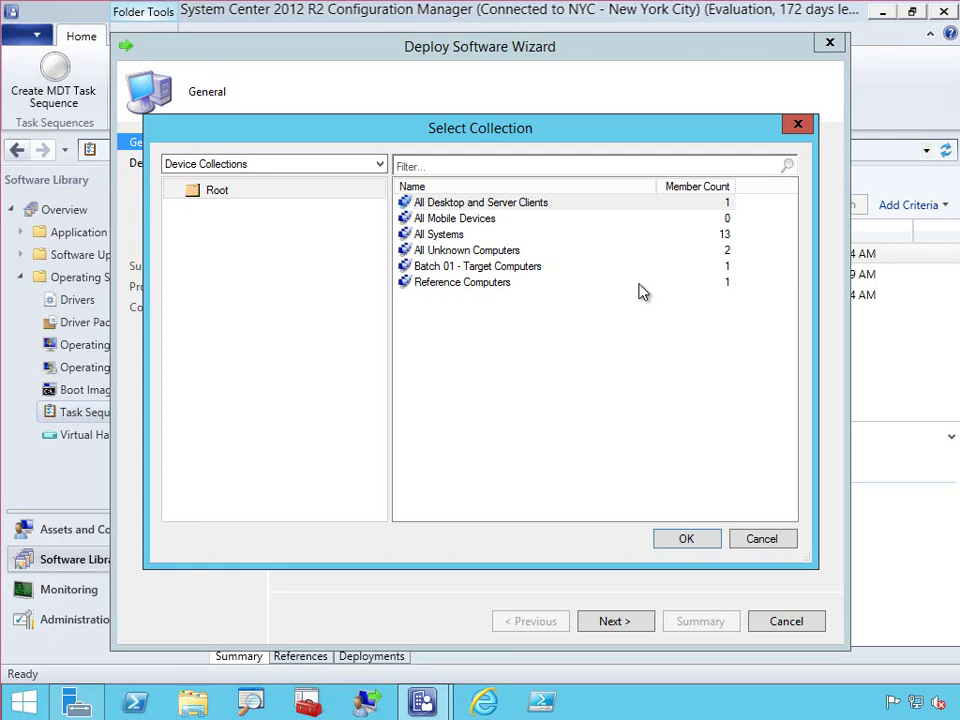
{"action": "left_click", "coordinate": [490, 254]}
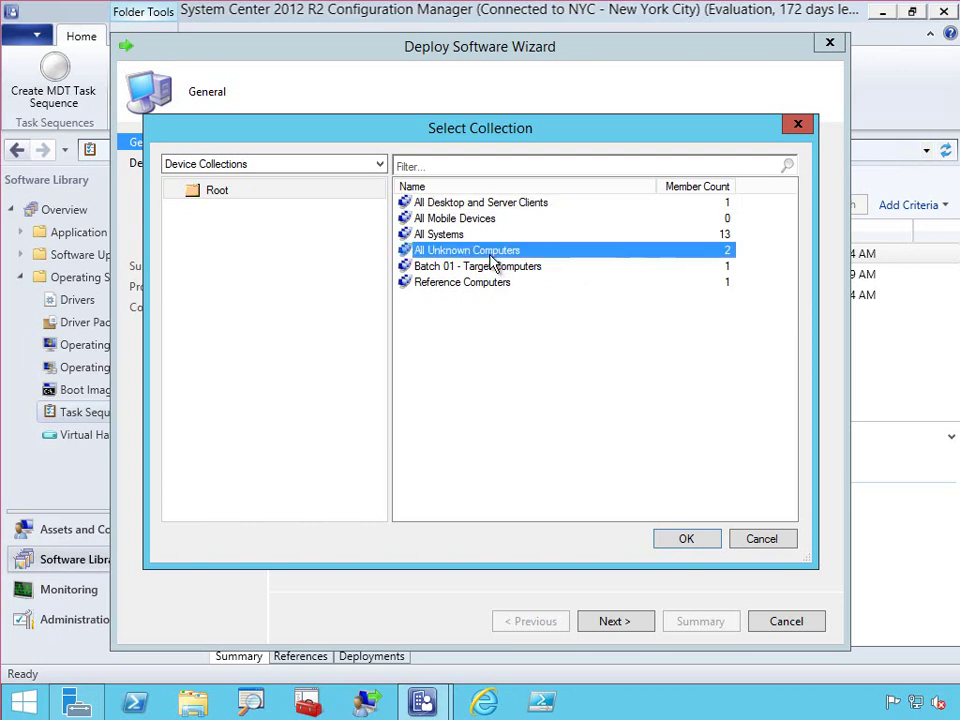
{"action": "left_click", "coordinate": [686, 540]}
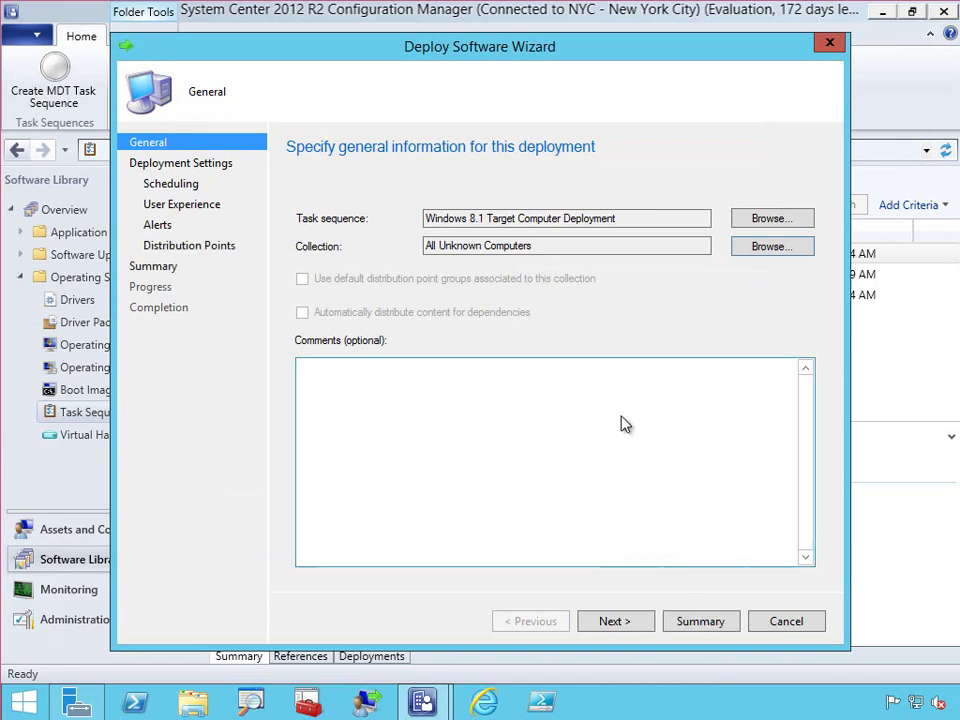
{"action": "left_click", "coordinate": [622, 621]}
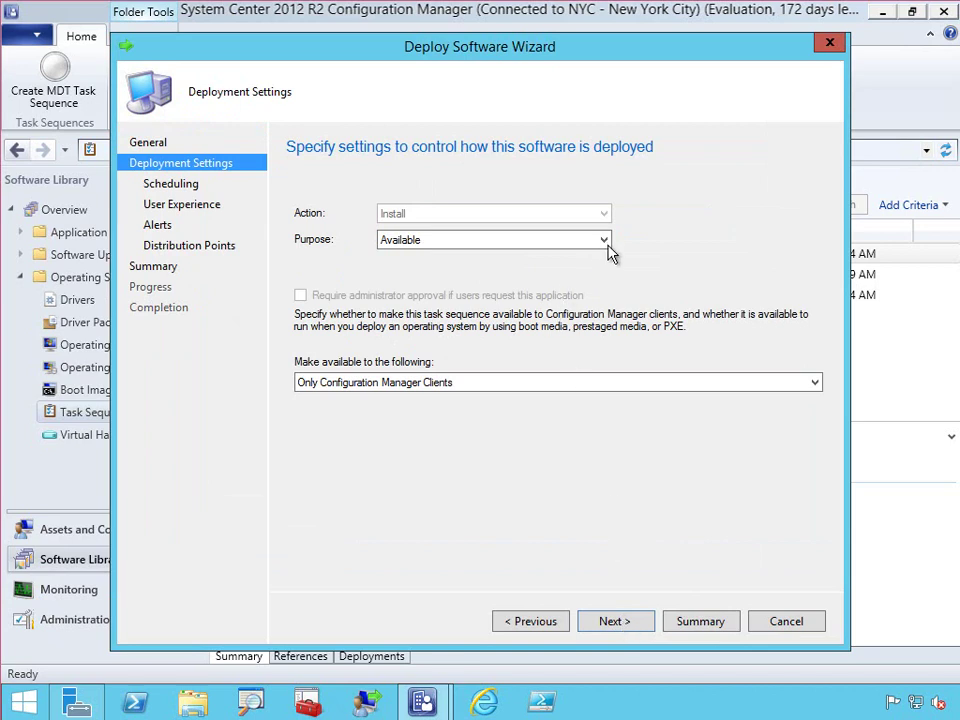
Set the deployment purpose to Required and proceed to the scheduling settings.
{"action": "left_click", "coordinate": [428, 247]}
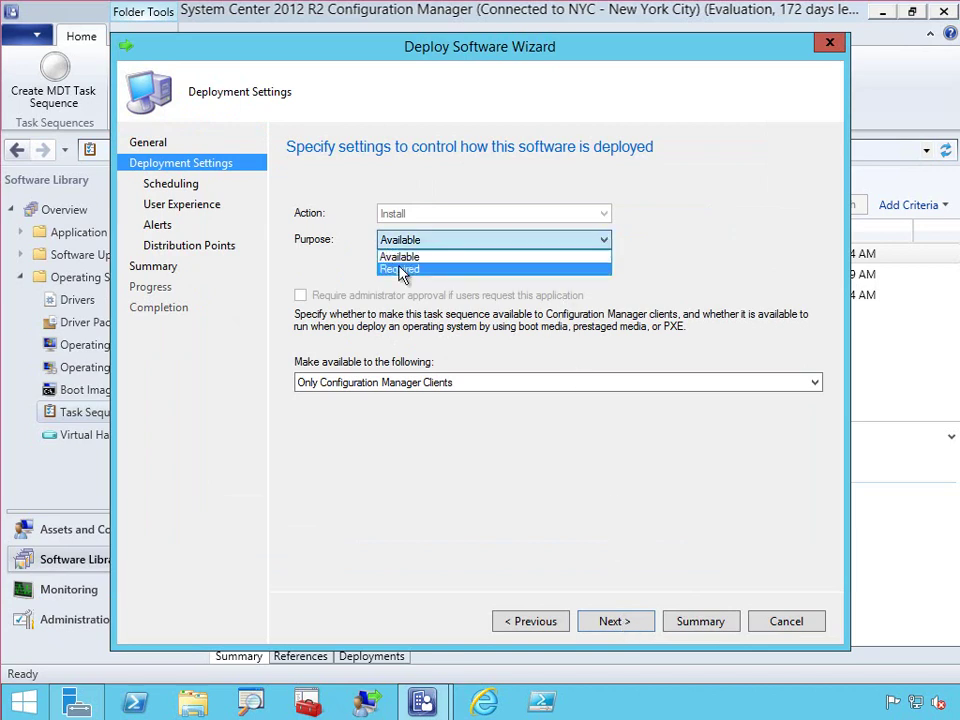
{"action": "left_click", "coordinate": [402, 270]}
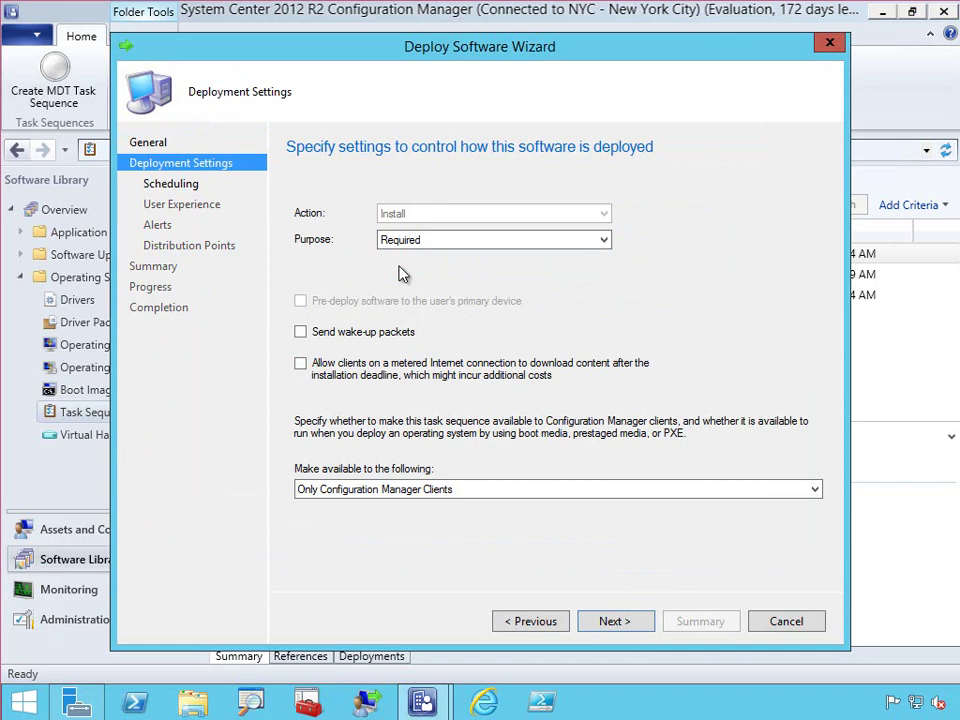
{"action": "left_click", "coordinate": [615, 626]}
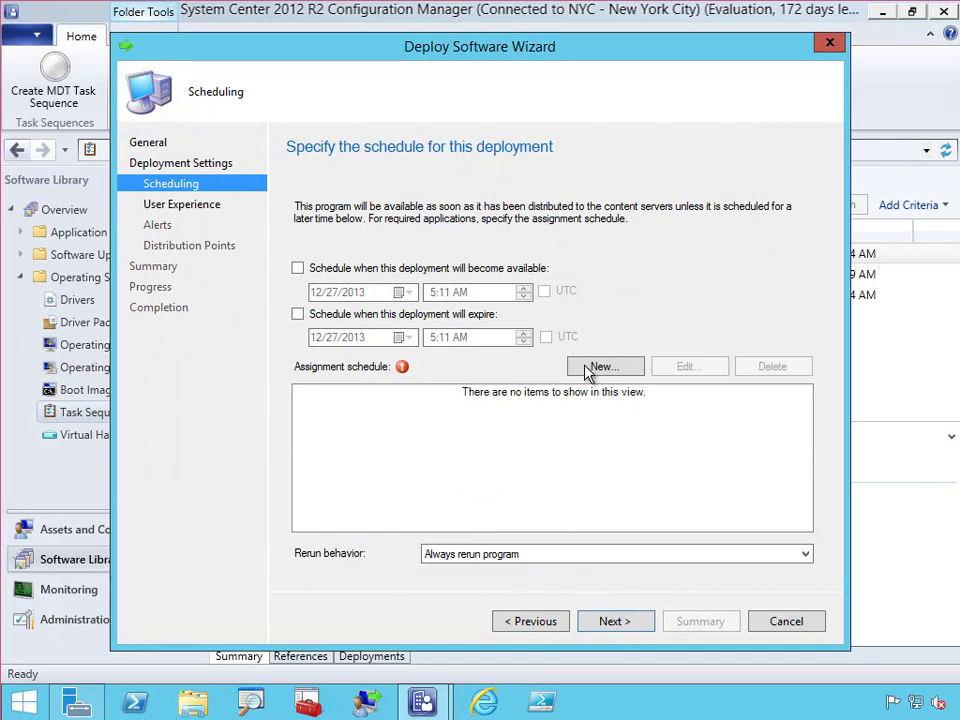
Add an assignment schedule that runs the deployment as soon as possible and continue to the user experience settings.
{"action": "left_click", "coordinate": [612, 381]}
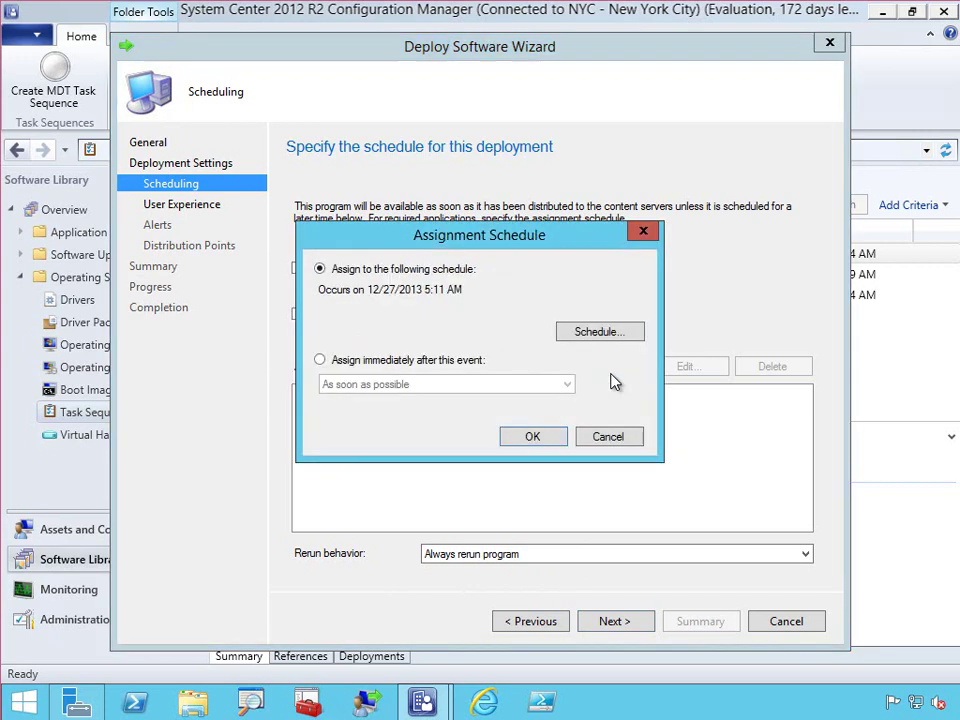
{"action": "left_click", "coordinate": [336, 361]}
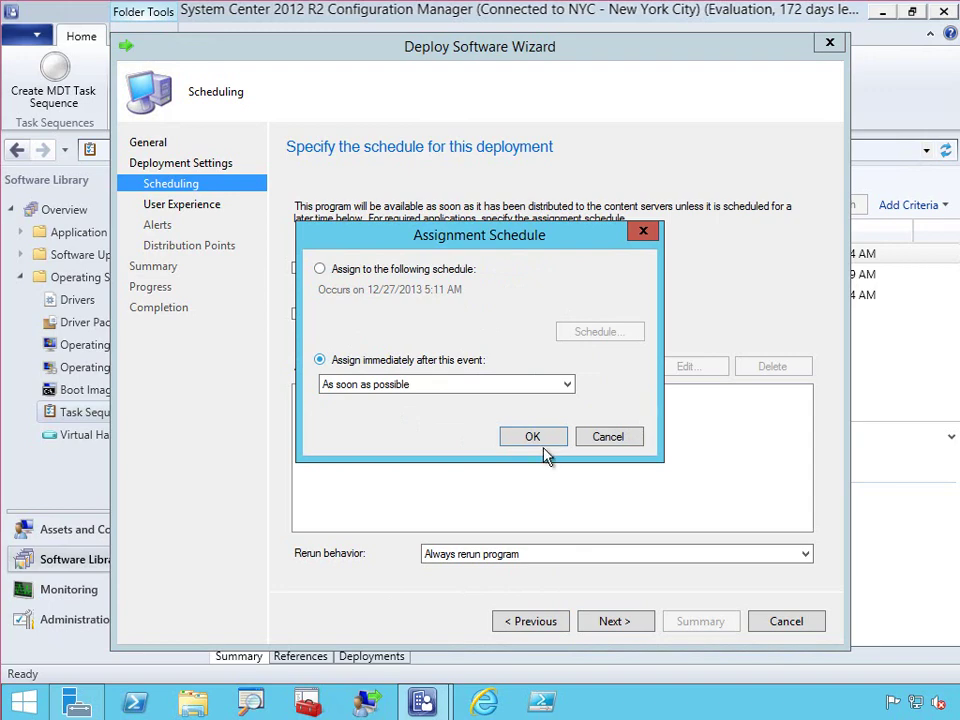
{"action": "left_click", "coordinate": [540, 440]}
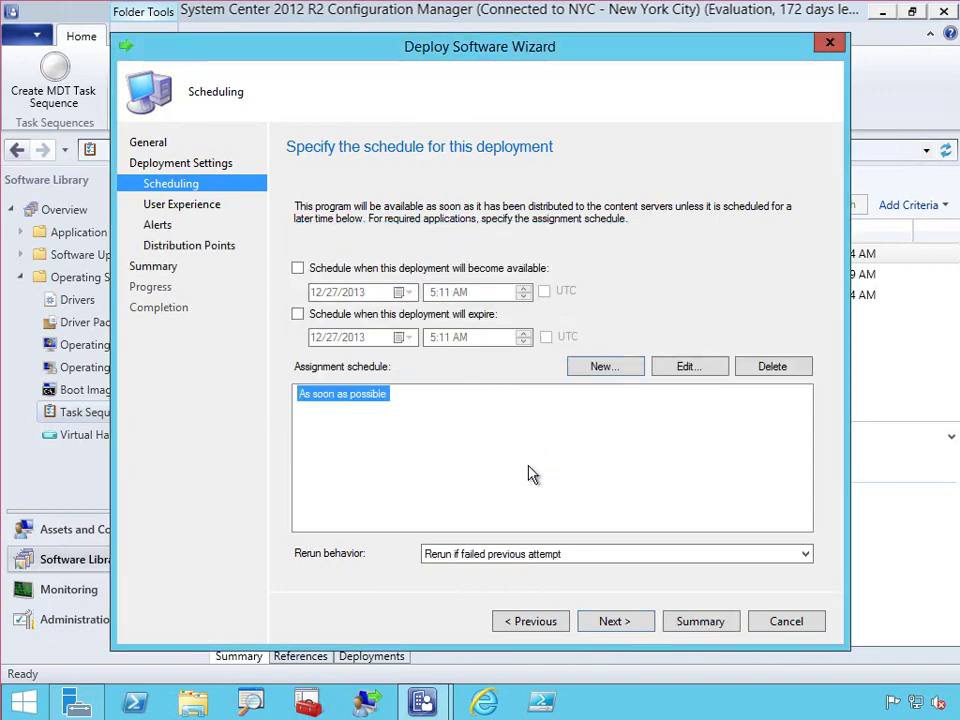
{"action": "left_click", "coordinate": [613, 624]}
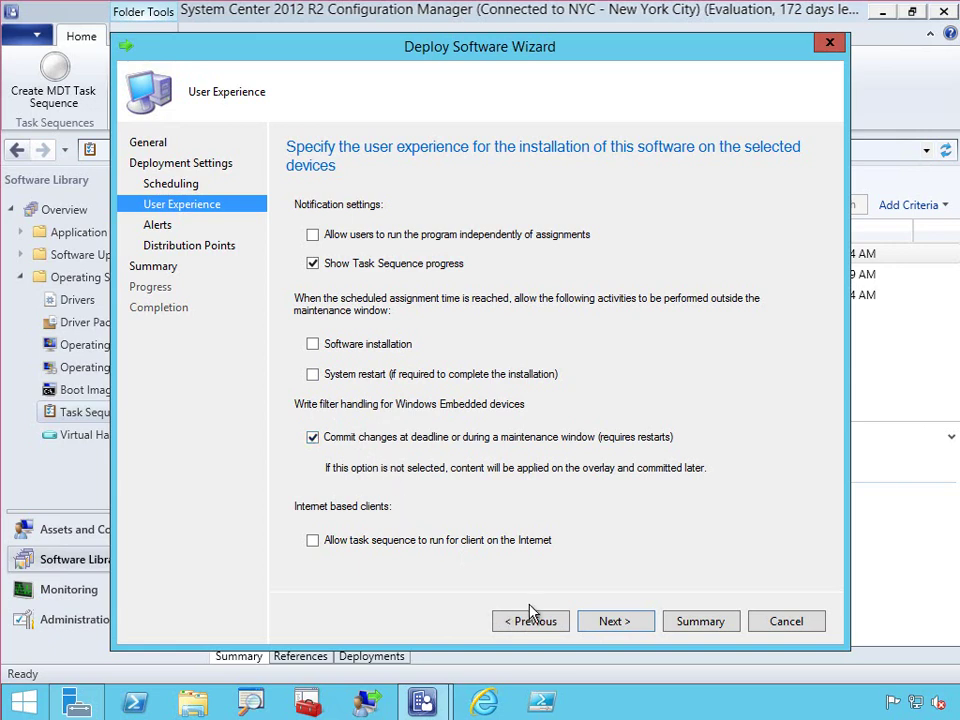
Accept the default user experience, alert and distribution point settings, create the deployment and close the wizard.
{"action": "left_click", "coordinate": [624, 632]}
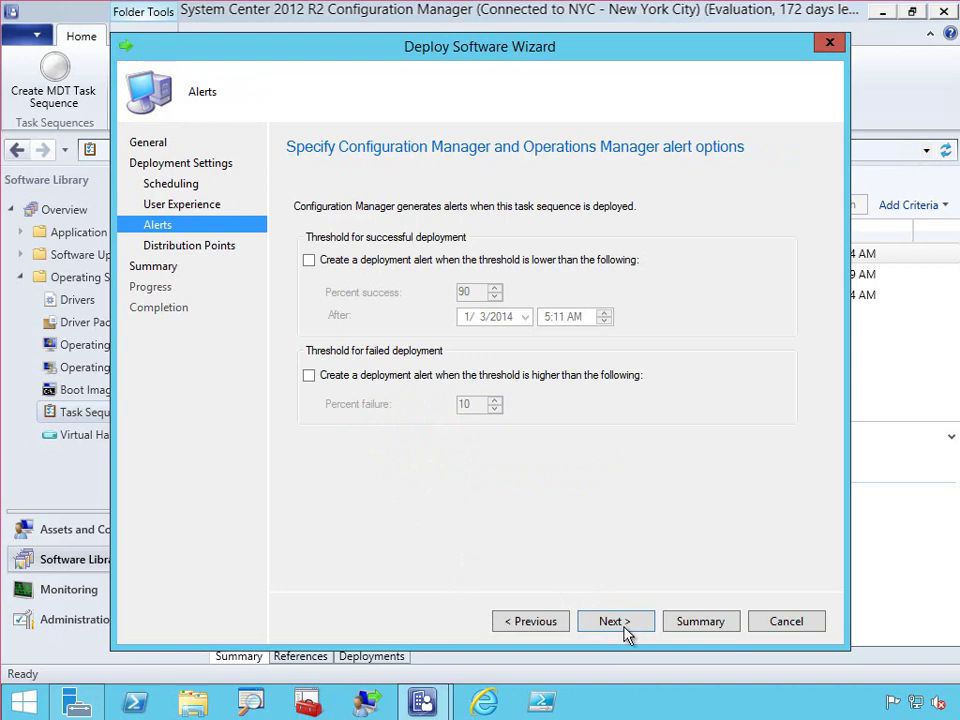
{"action": "left_click", "coordinate": [624, 632]}
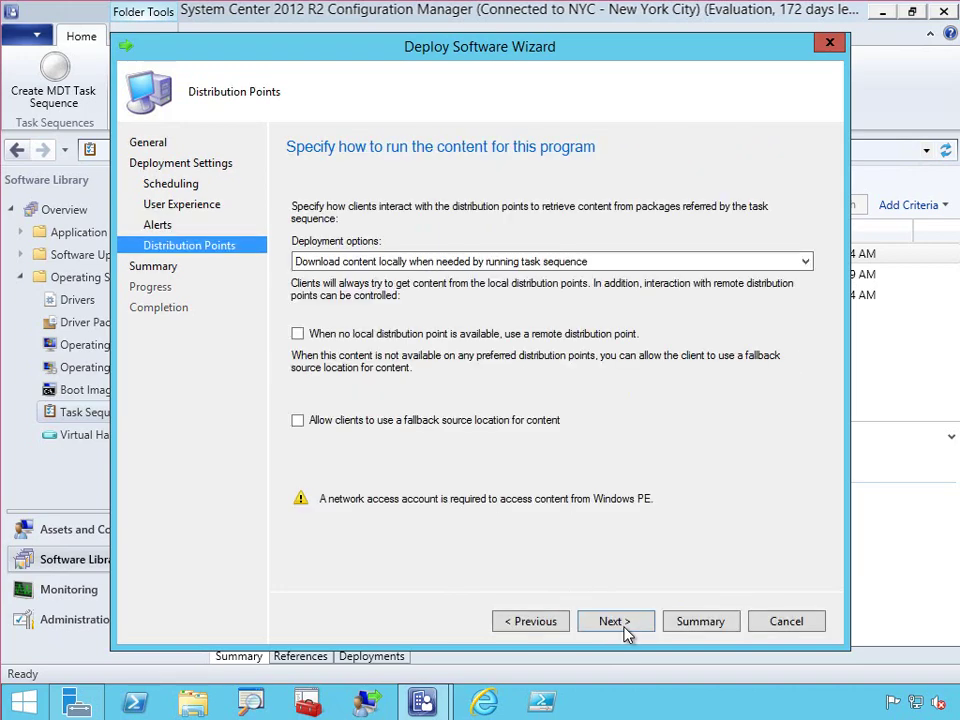
{"action": "left_click", "coordinate": [418, 261]}
{"action": "left_click", "coordinate": [614, 621]}
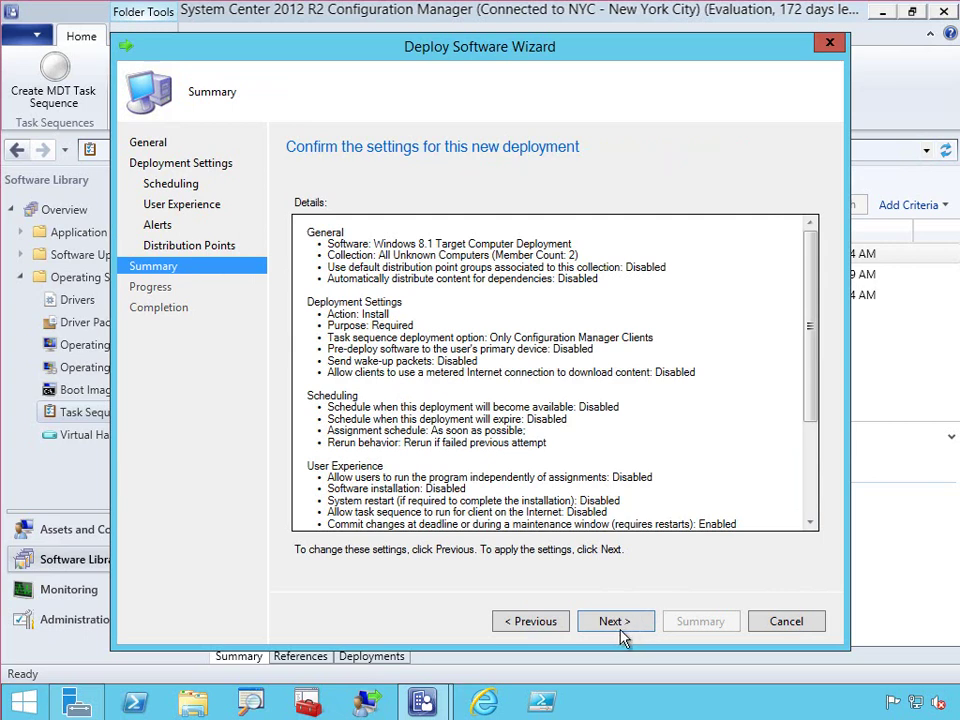
{"action": "left_click", "coordinate": [620, 622]}
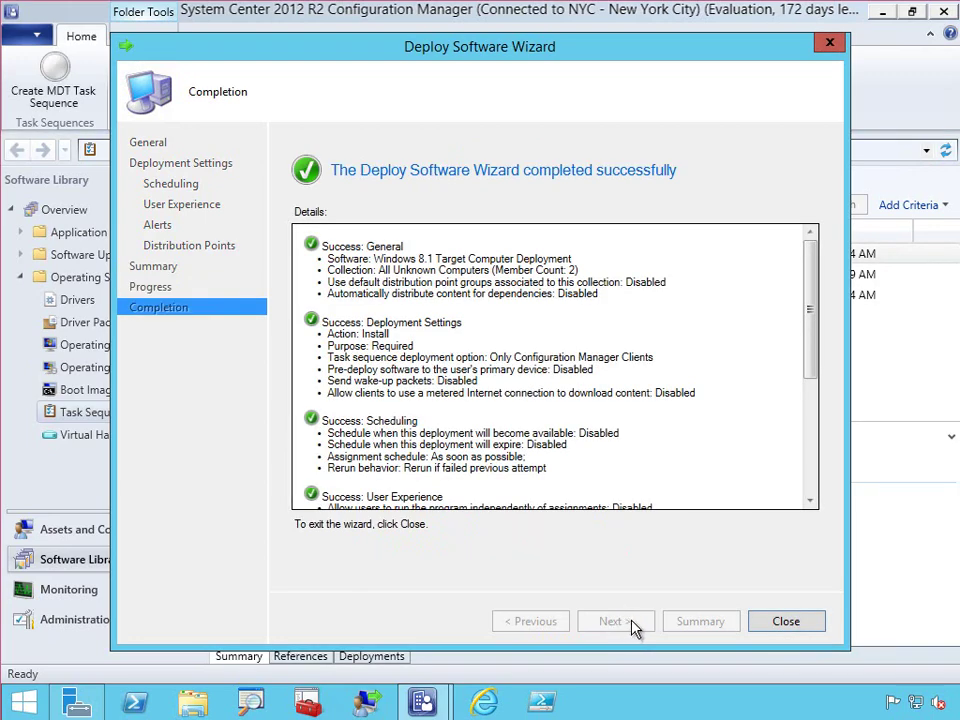
{"action": "left_click", "coordinate": [786, 622]}
{"action": "left_click", "coordinate": [786, 622]}
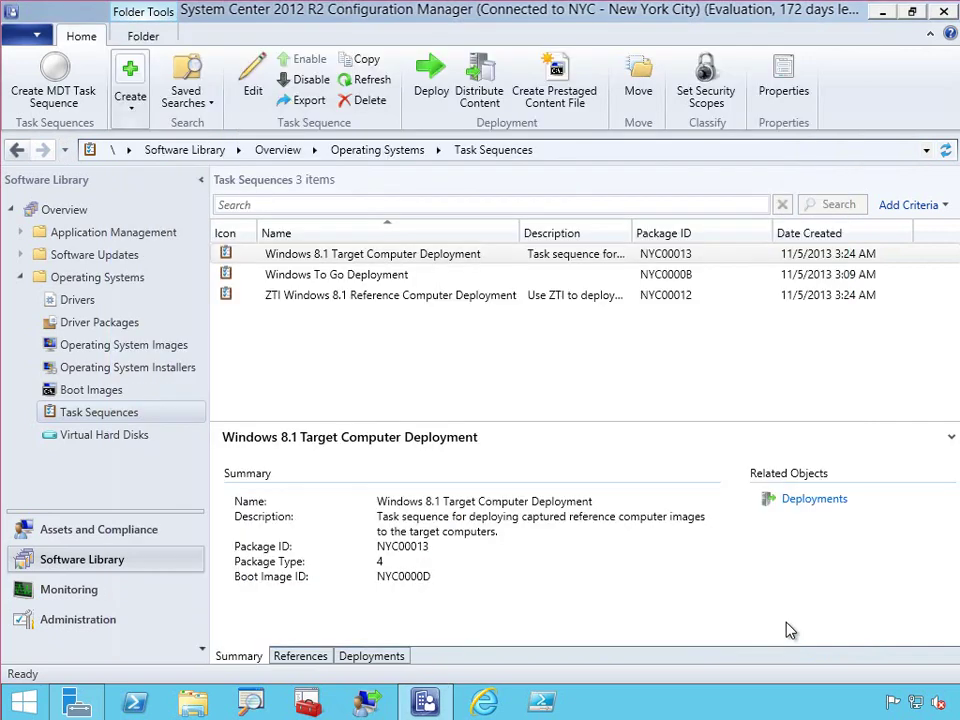